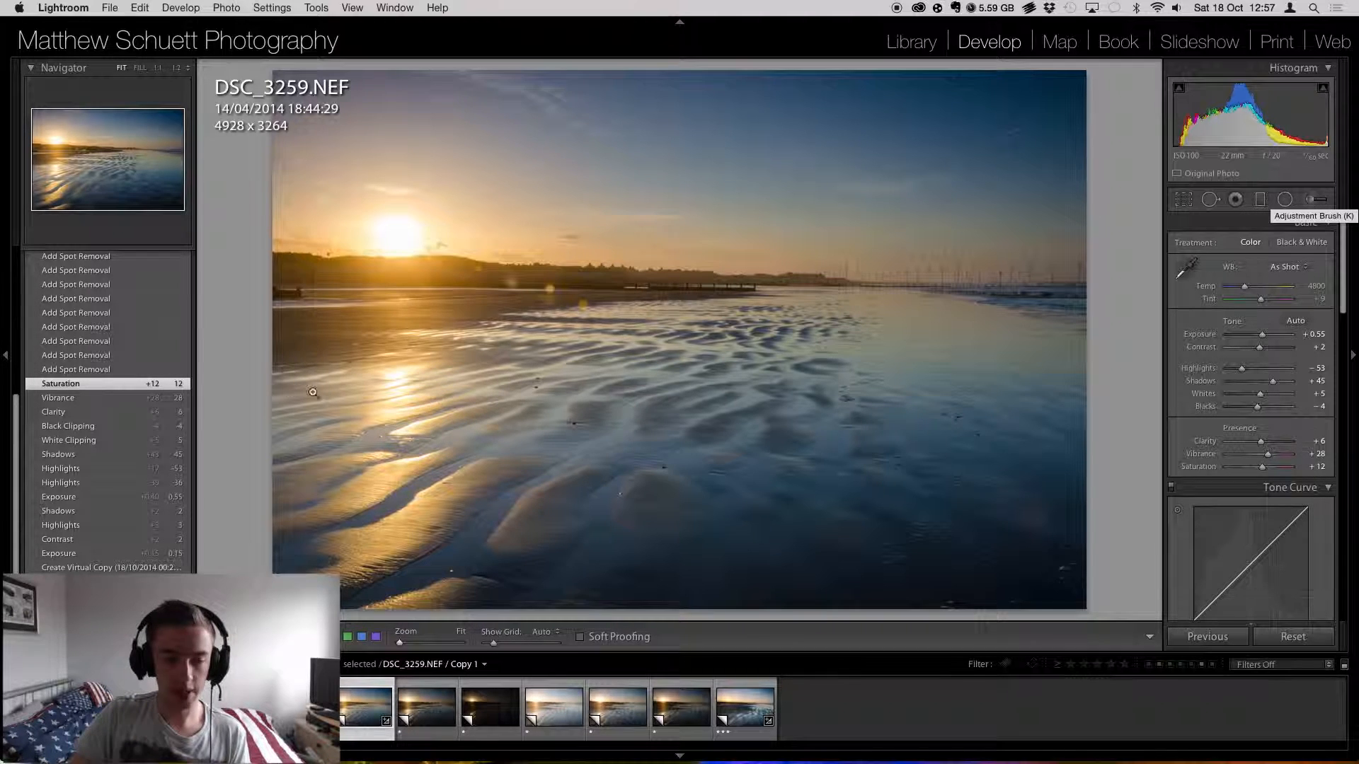
pyautogui.scroll(6, 144, 431)
pyautogui.scroll(-3, 149, 433)
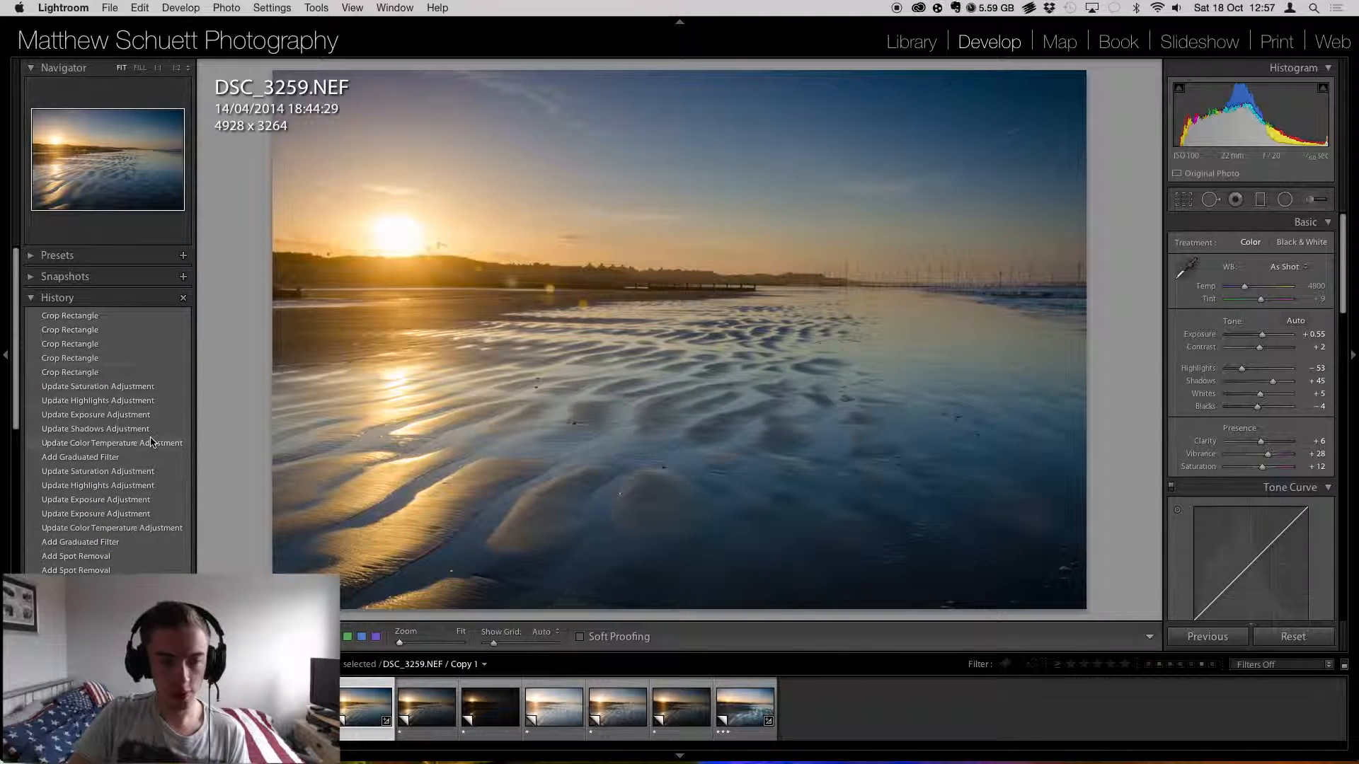
pyautogui.scroll(3, 170, 453)
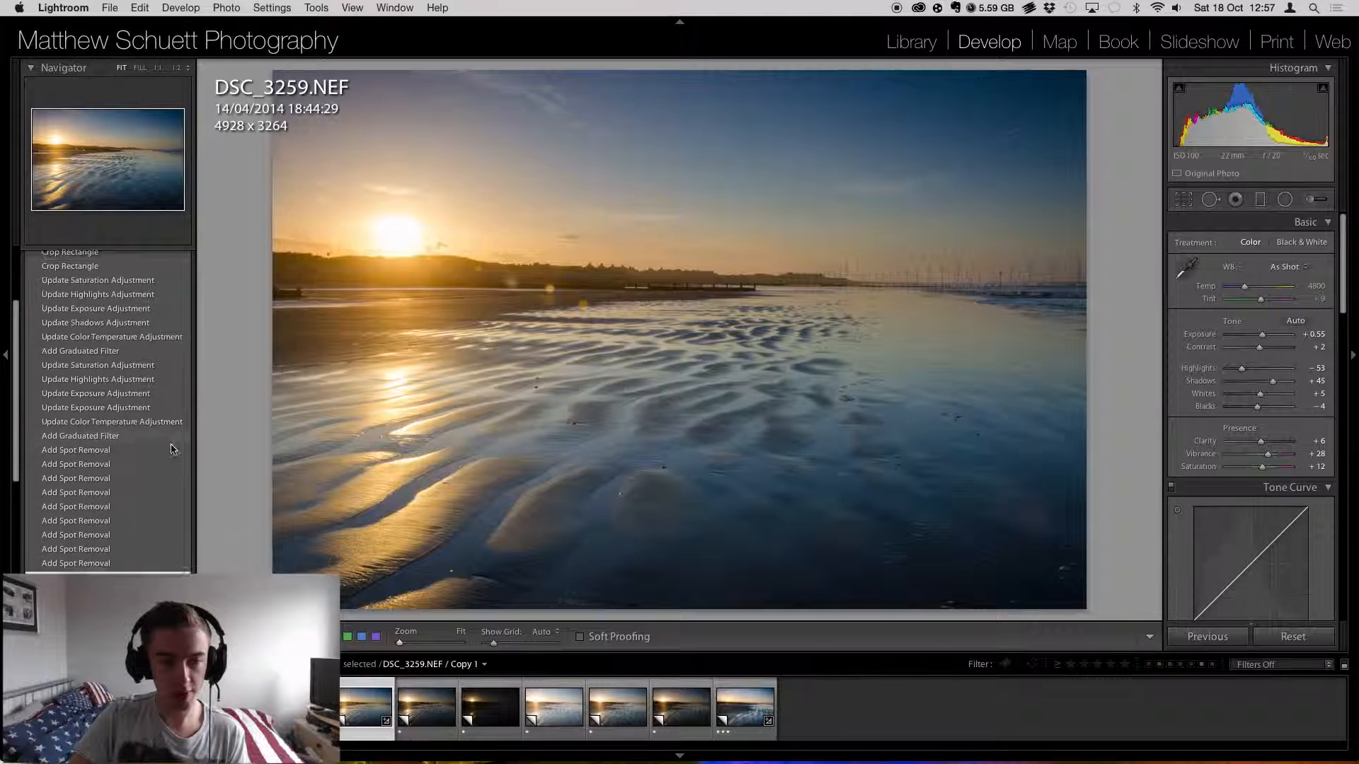
pyautogui.scroll(-3, 173, 460)
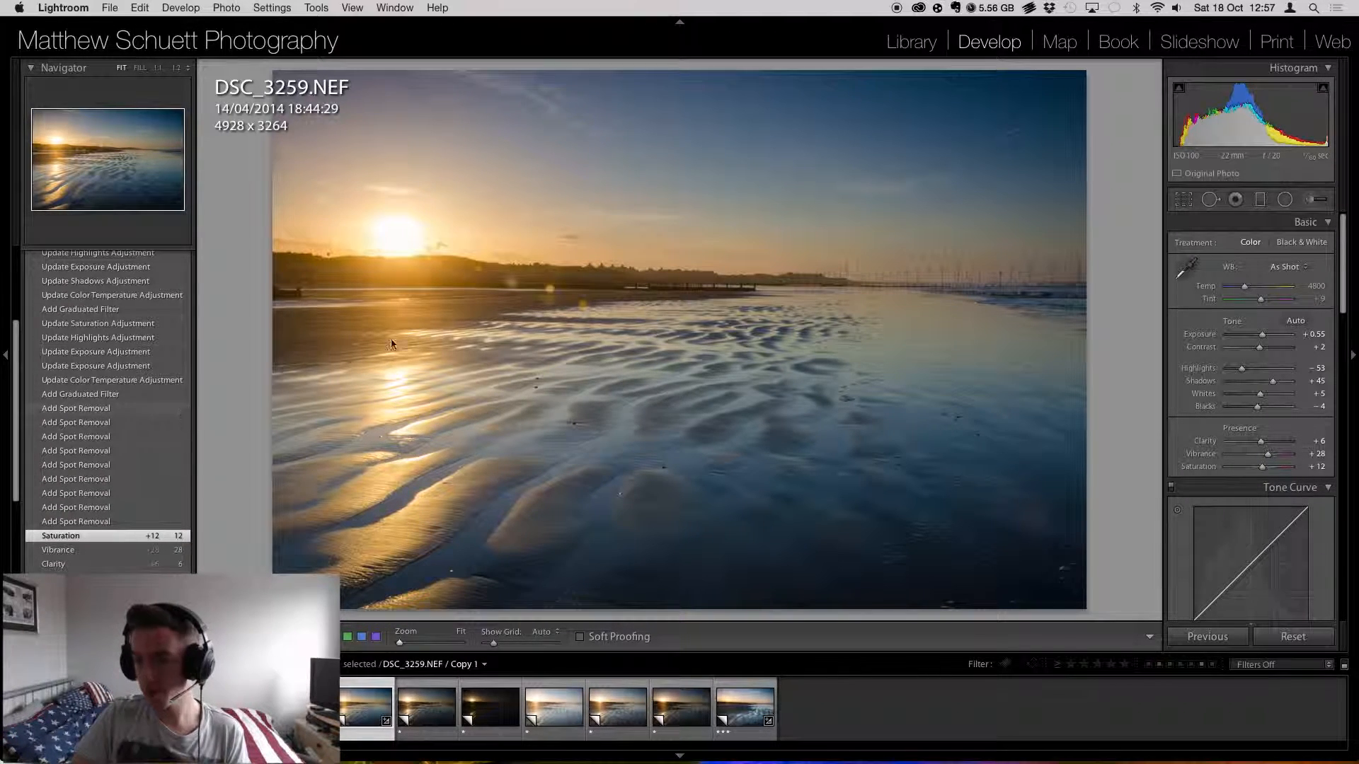
# - Try cropping the photo to a smaller frame with the original aspect ratio
pyautogui.click(1185, 201)
pyautogui.moveTo(284, 347); pyautogui.dragTo(233, 322)
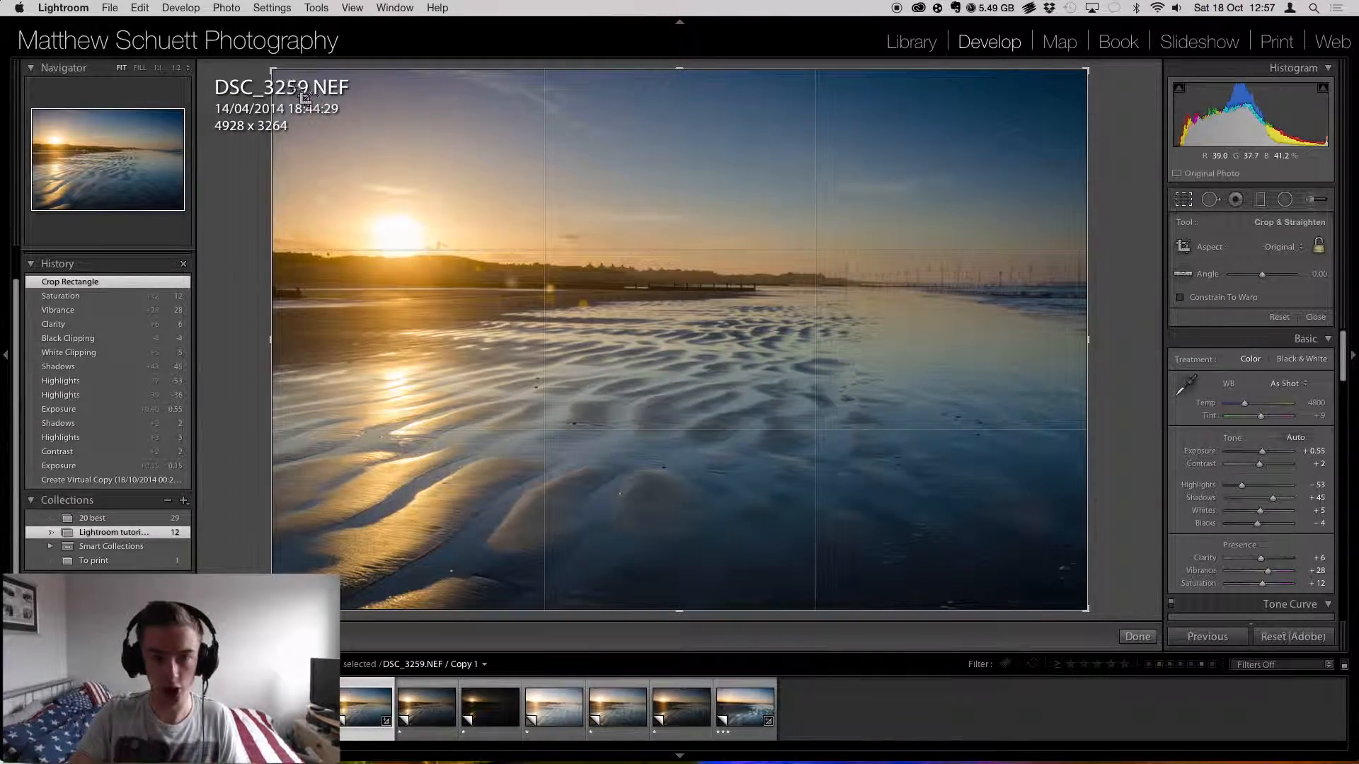
pyautogui.moveTo(569, 266); pyautogui.dragTo(1083, 609)
pyautogui.moveTo(267, 138); pyautogui.dragTo(10, 51)
pyautogui.click(1183, 201)
# - Remove the dust spots scattered across the sky with the Spot Removal tool in Heal mode
pyautogui.click(1210, 198)
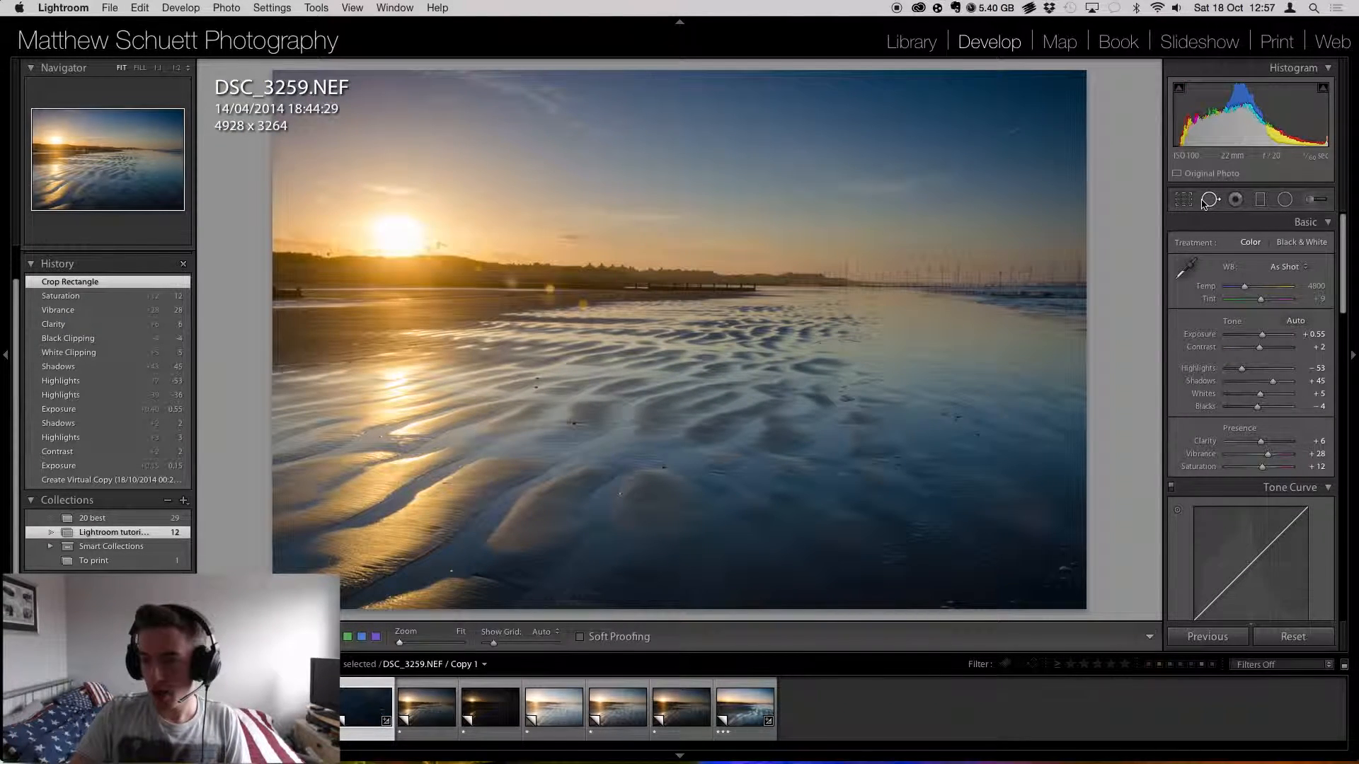
pyautogui.click(603, 153)
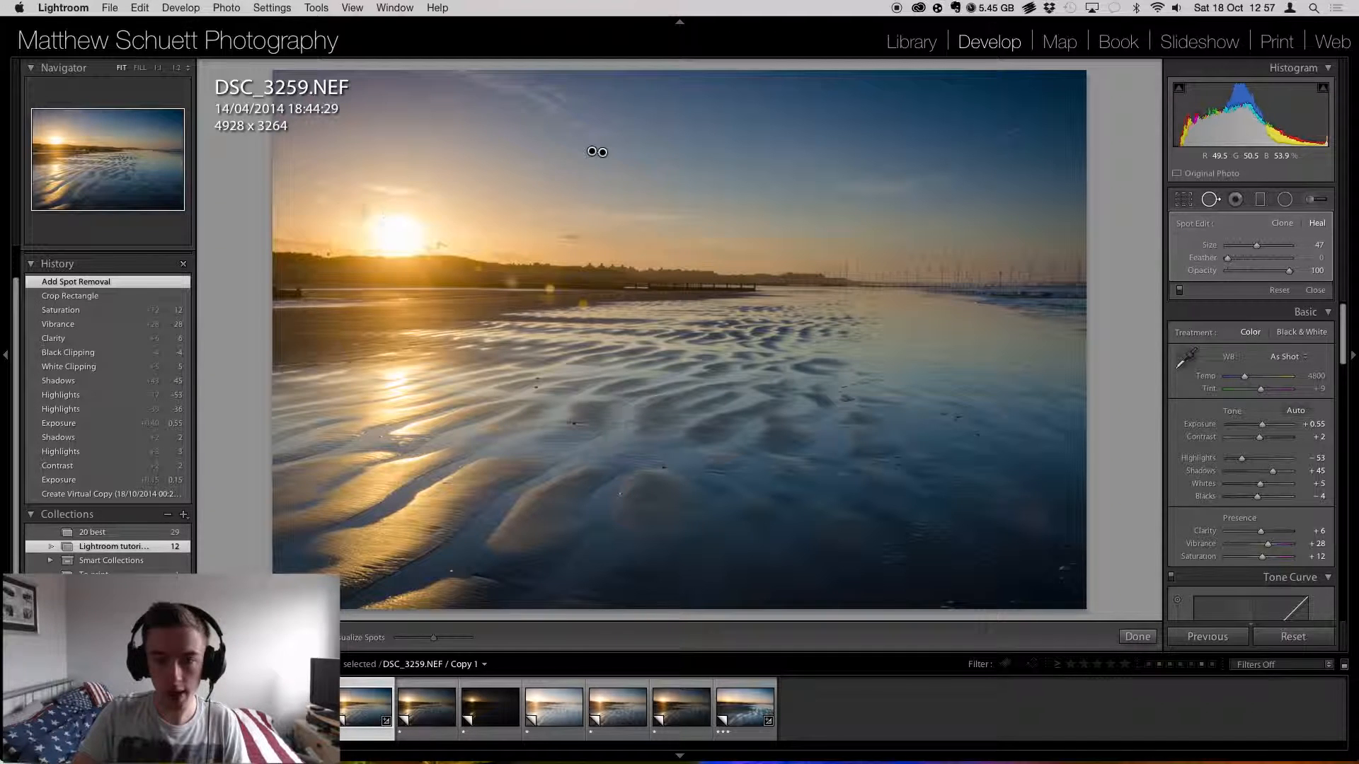
pyautogui.click(300, 145)
pyautogui.click(734, 118)
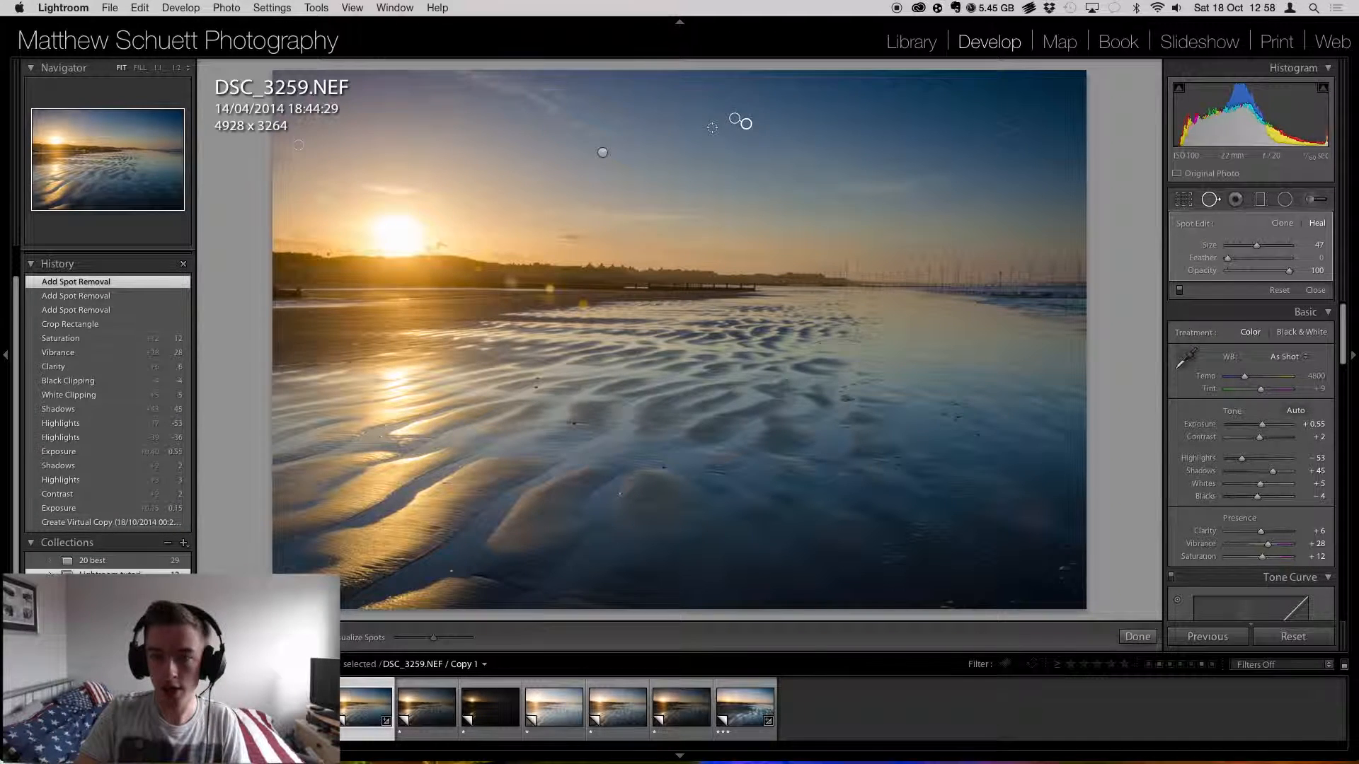
pyautogui.click(614, 113)
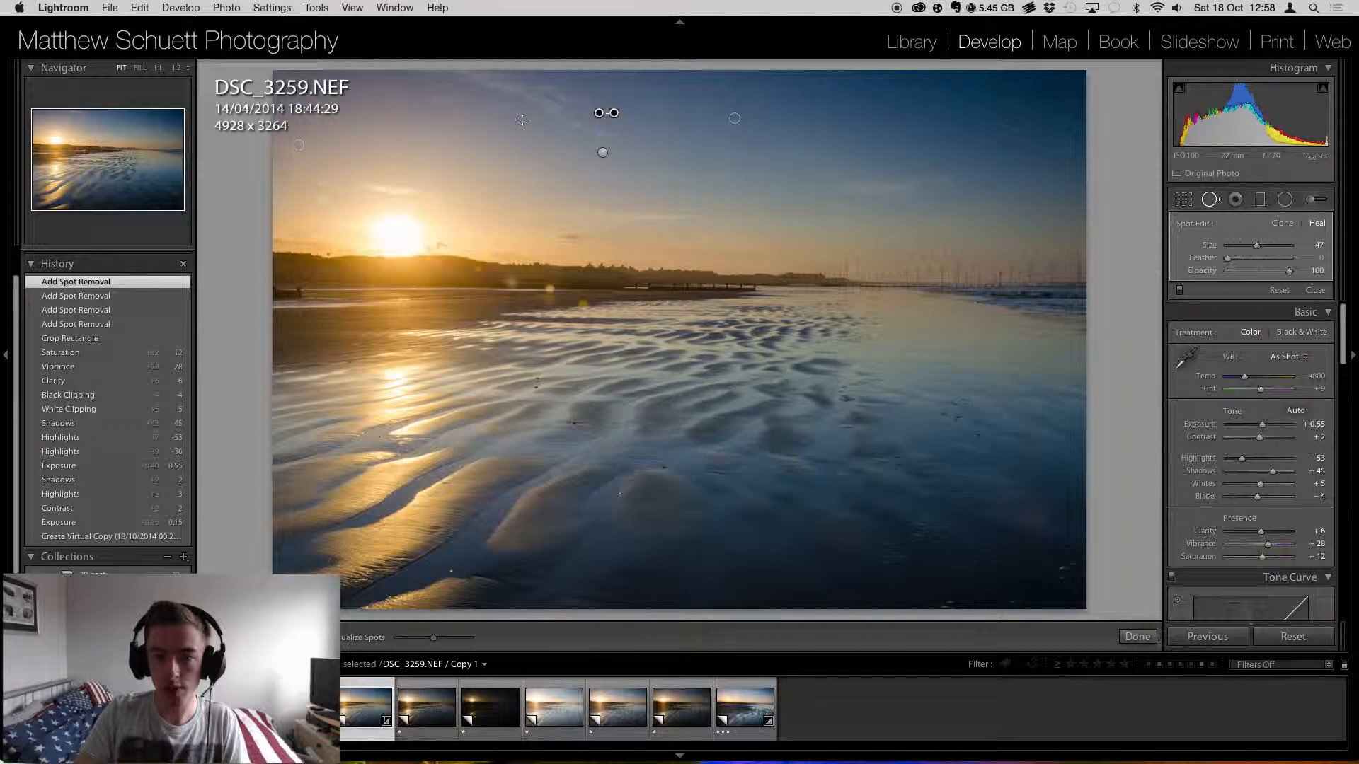
pyautogui.click(487, 152)
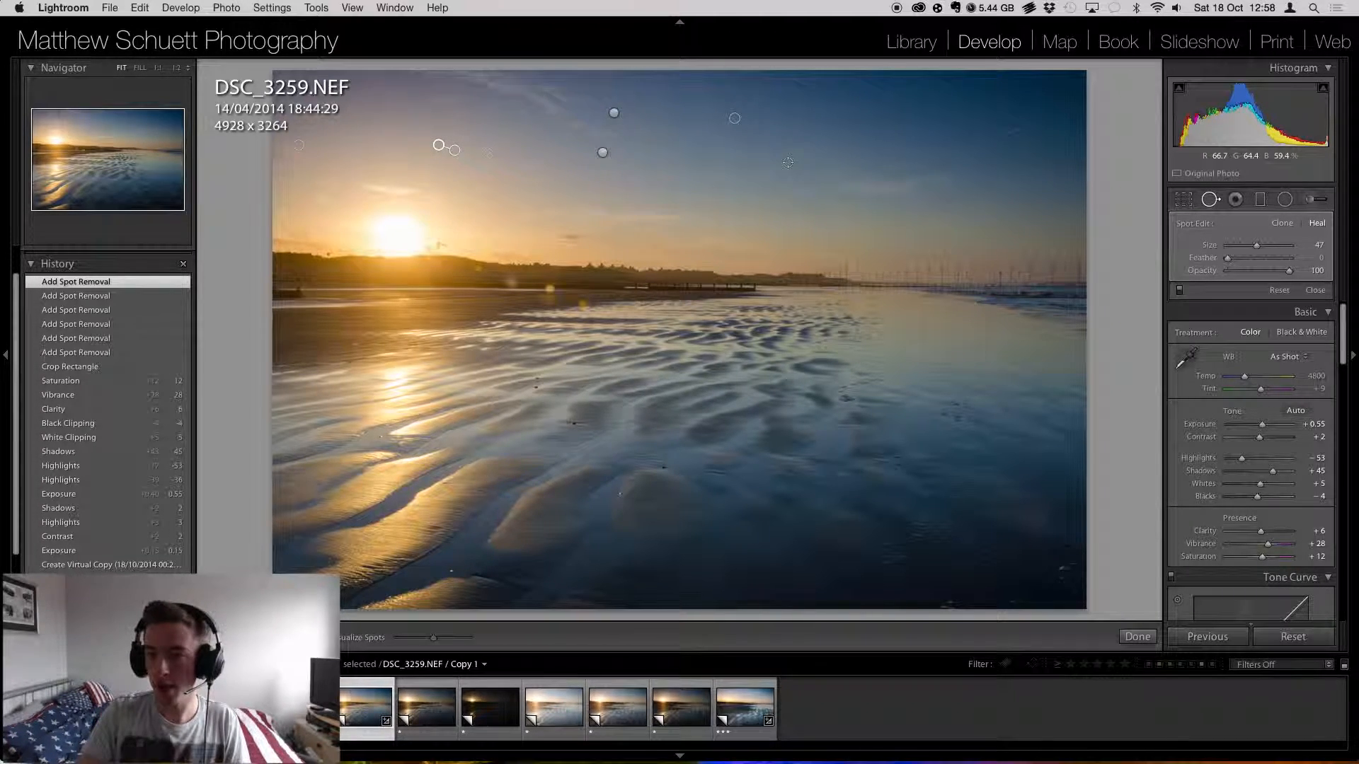
pyautogui.click(955, 197)
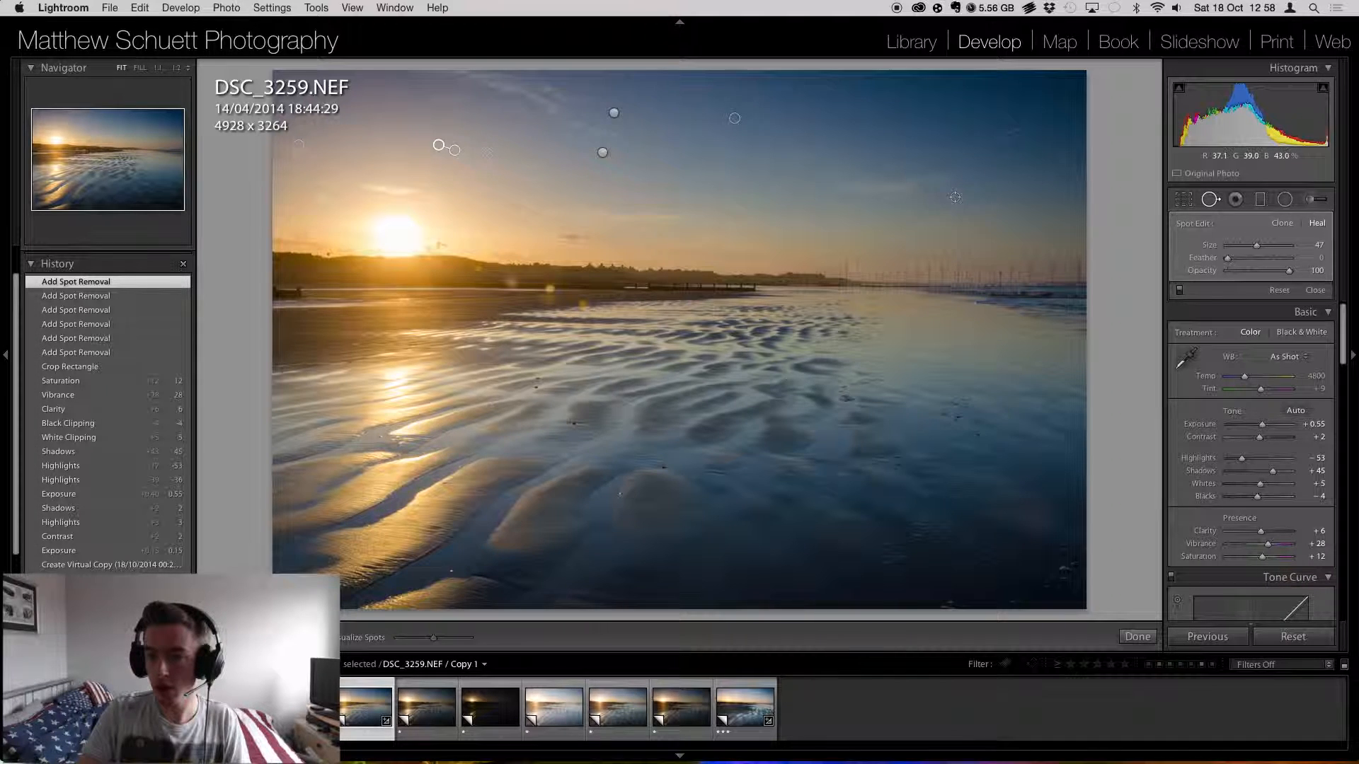
pyautogui.click(1051, 146)
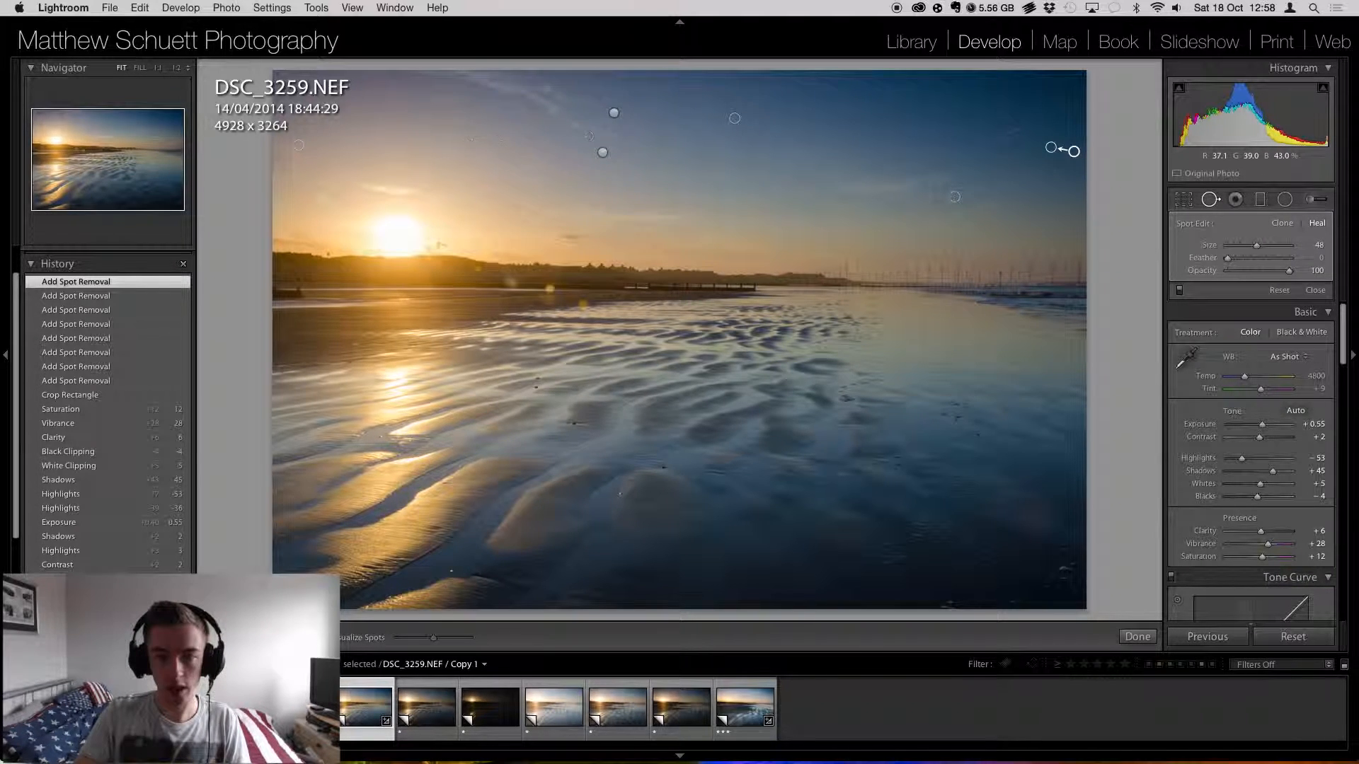
pyautogui.click(455, 123)
pyautogui.press('q')
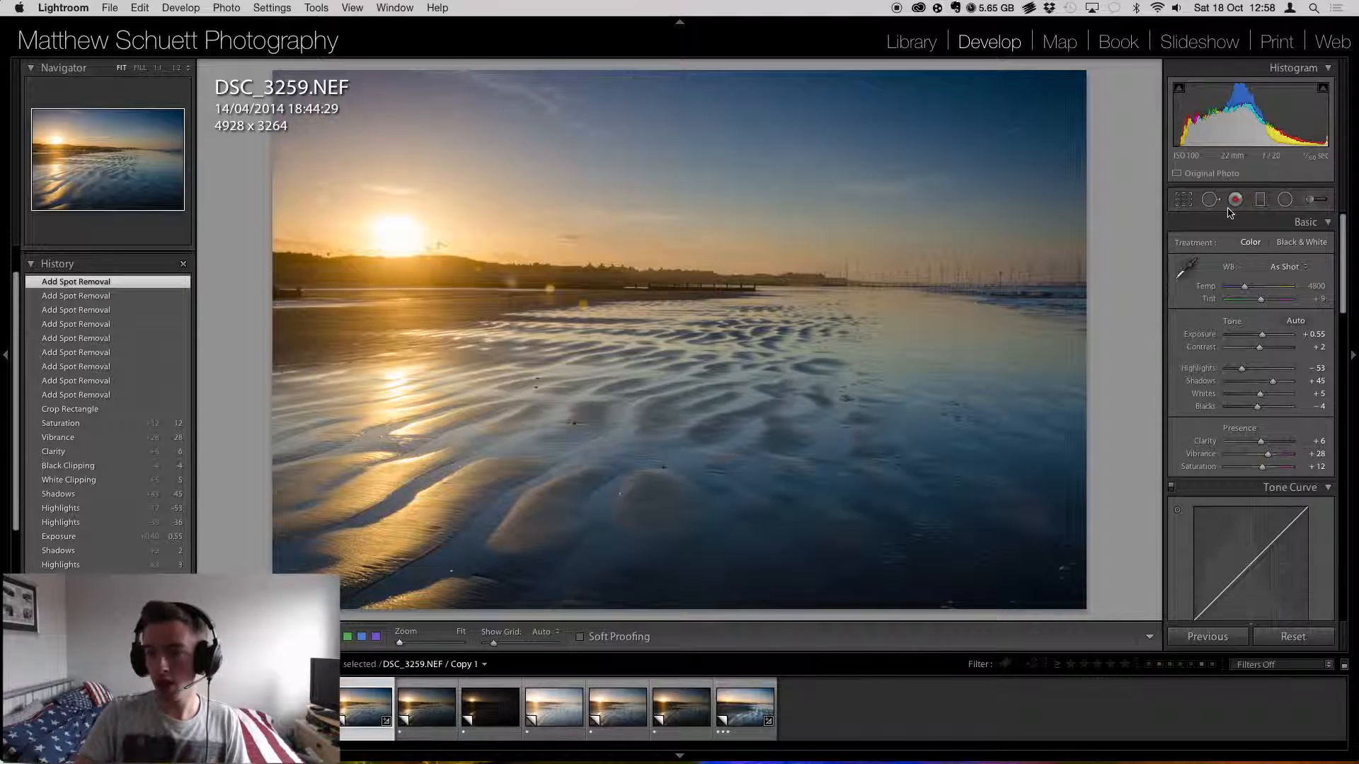
# - Add a horizontal graduated filter from the sky down to the horizon with Temp −21 and Saturation 31
pyautogui.click(1260, 200)
pyautogui.press('shift')
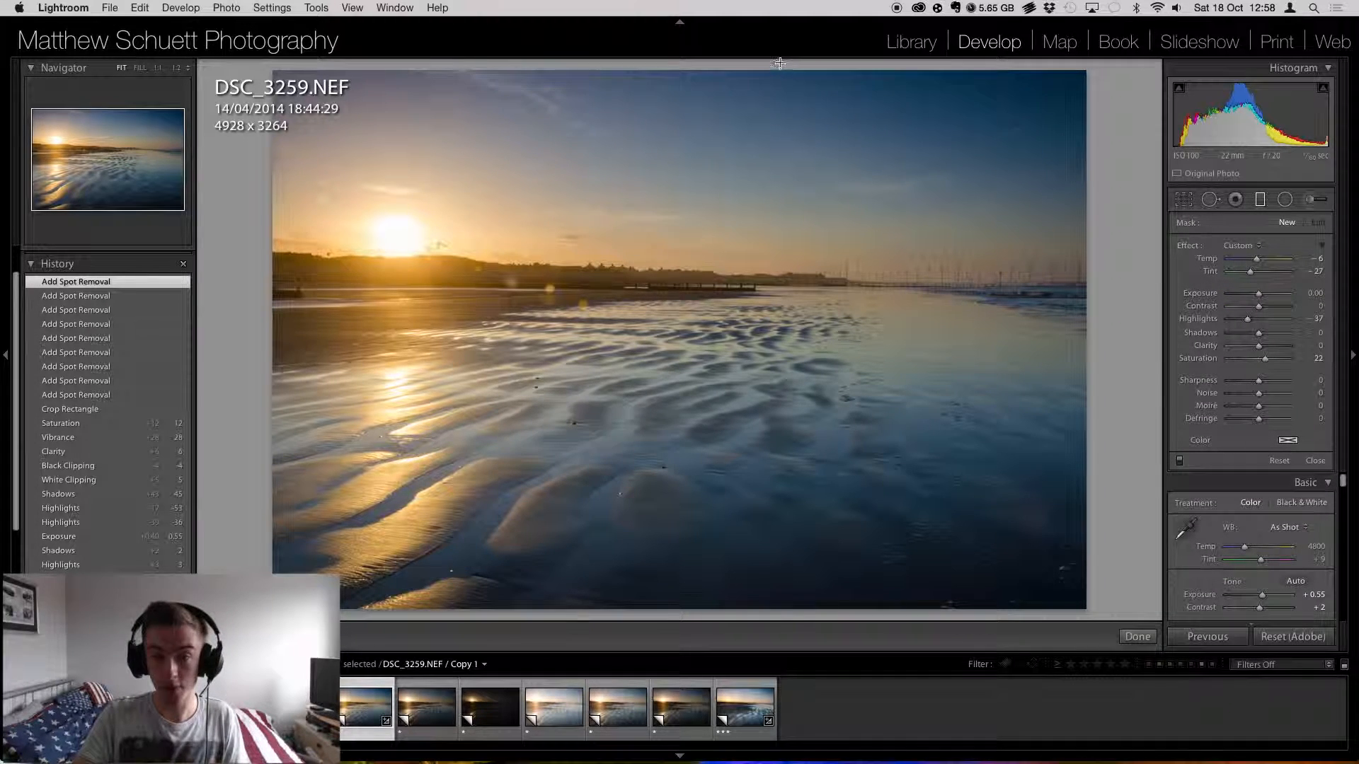
pyautogui.moveTo(762, 160); pyautogui.dragTo(771, 303)
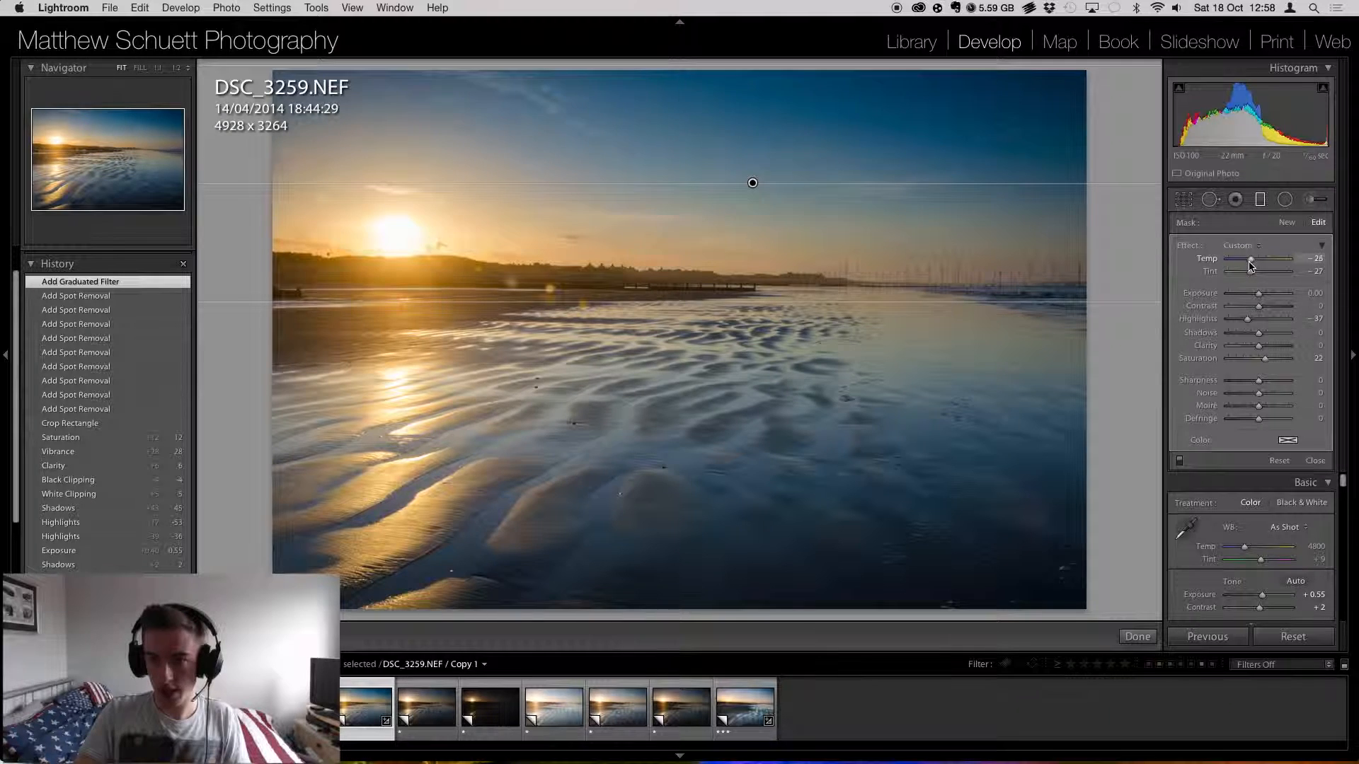
pyautogui.moveTo(1250, 264); pyautogui.dragTo(1251, 265)
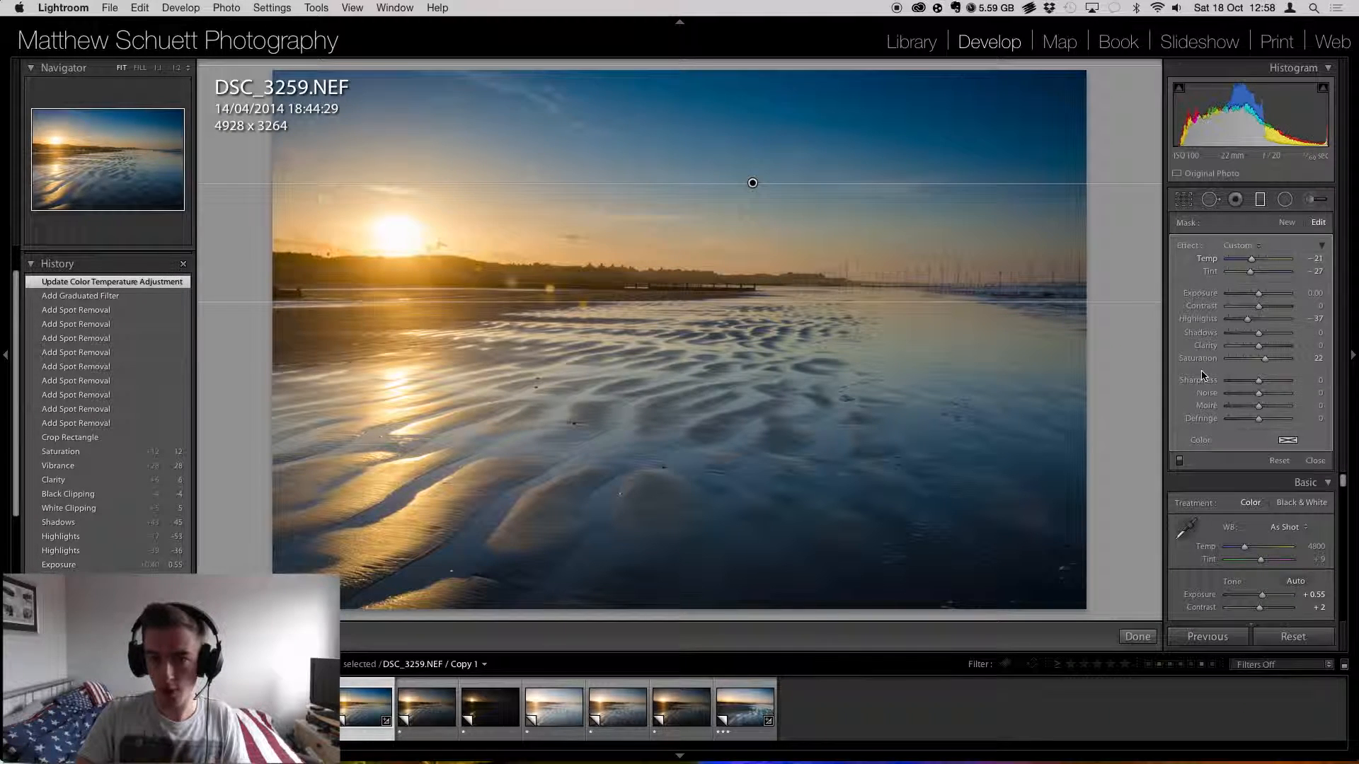
pyautogui.moveTo(1264, 359); pyautogui.dragTo(1267, 358)
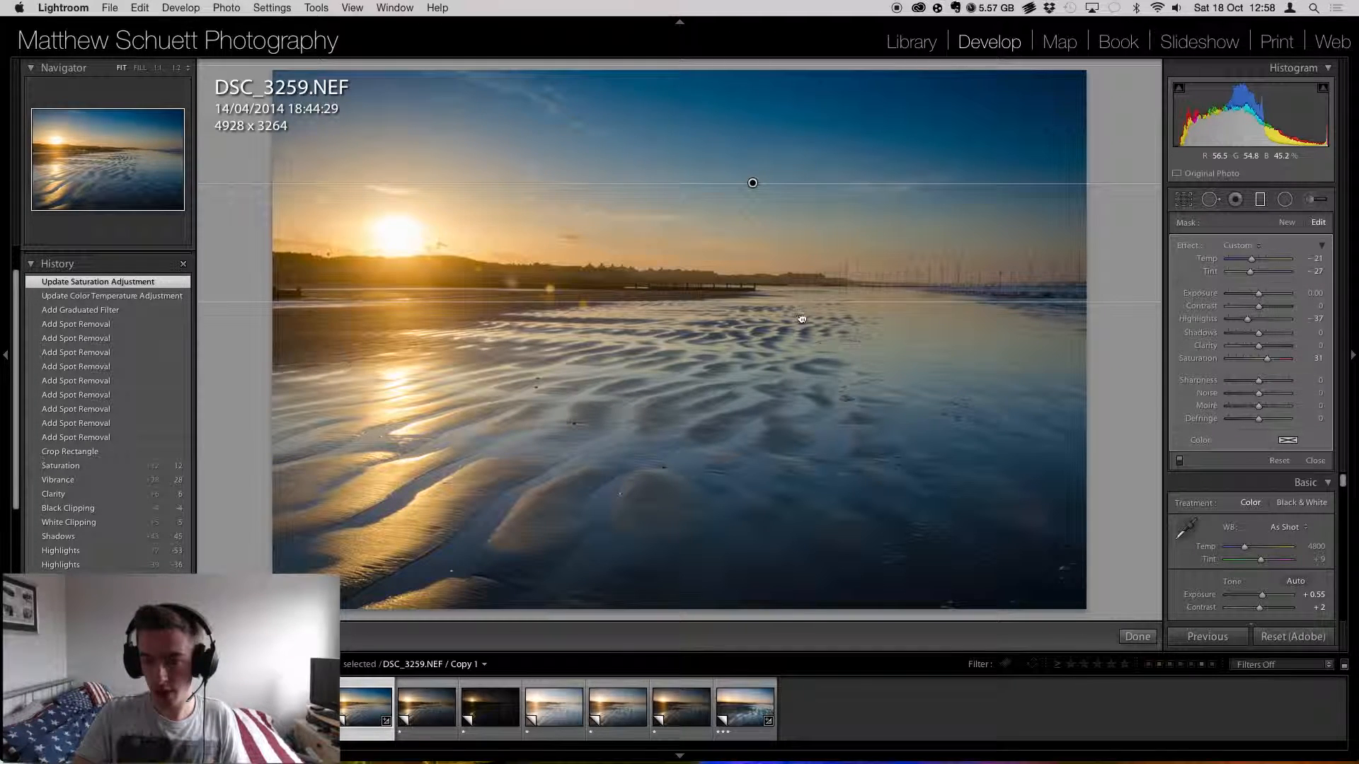
# - Extend the sky's graduated filter below the horizon and set its Highlights to −100
pyautogui.moveTo(802, 336); pyautogui.dragTo(800, 362)
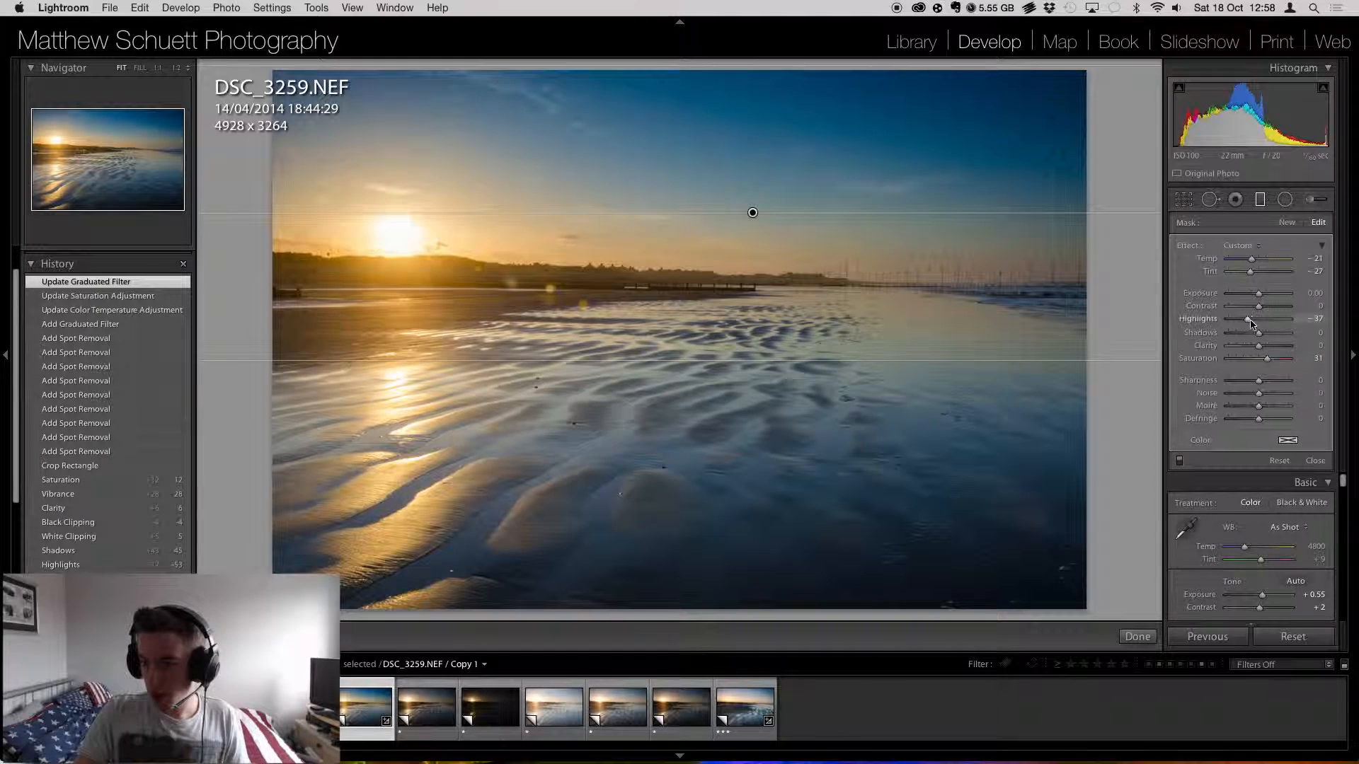
pyautogui.moveTo(1239, 325); pyautogui.dragTo(1208, 343)
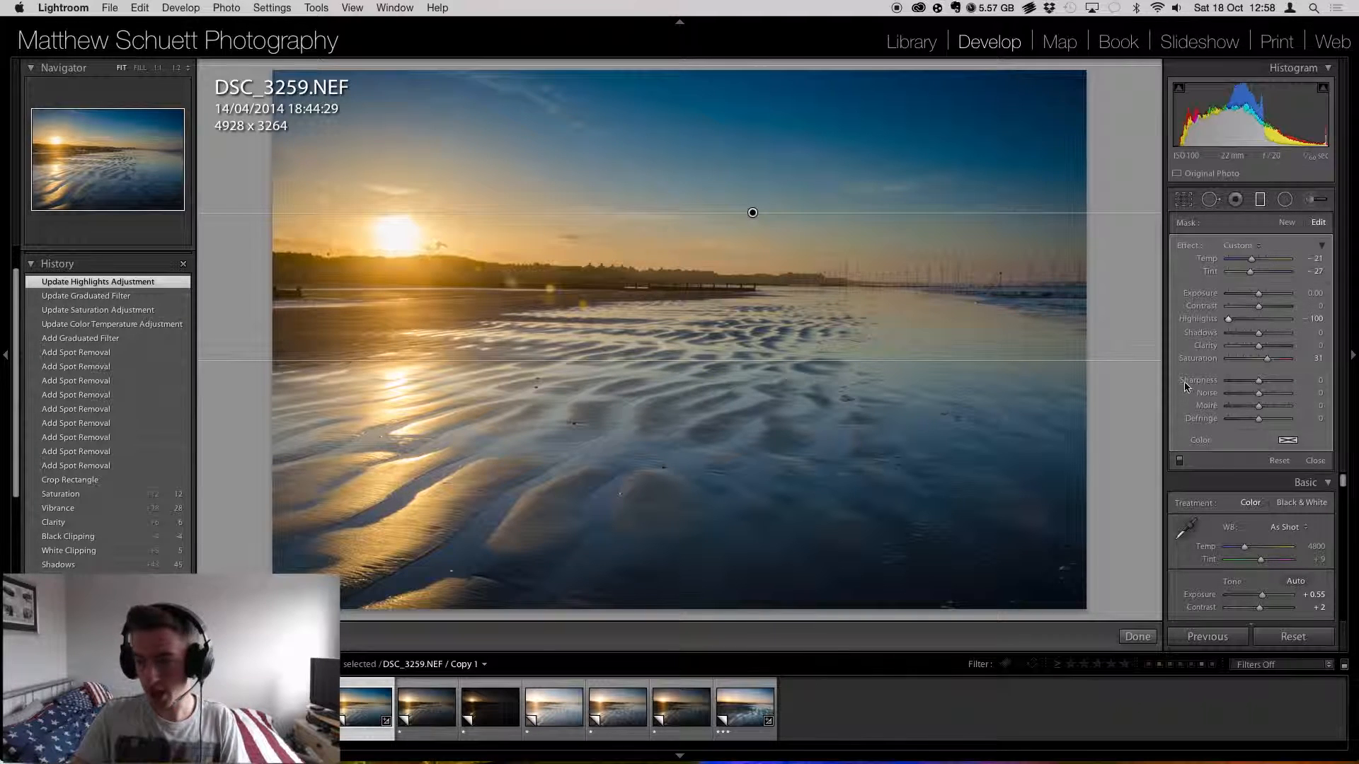
pyautogui.click(1062, 419)
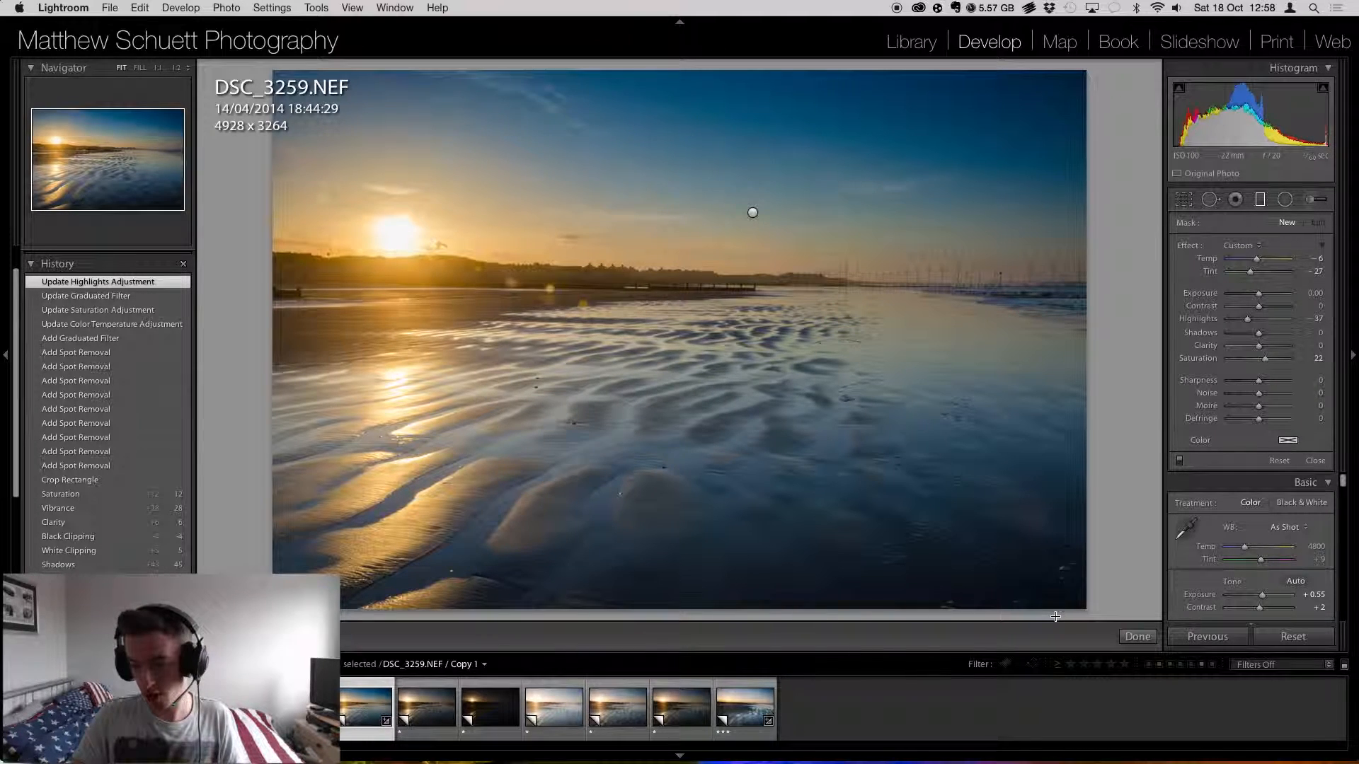
# - Add a second graduated filter rising from the foreground and adjust its gradient to reach up into the lower sky
pyautogui.moveTo(795, 266); pyautogui.dragTo(901, 149)
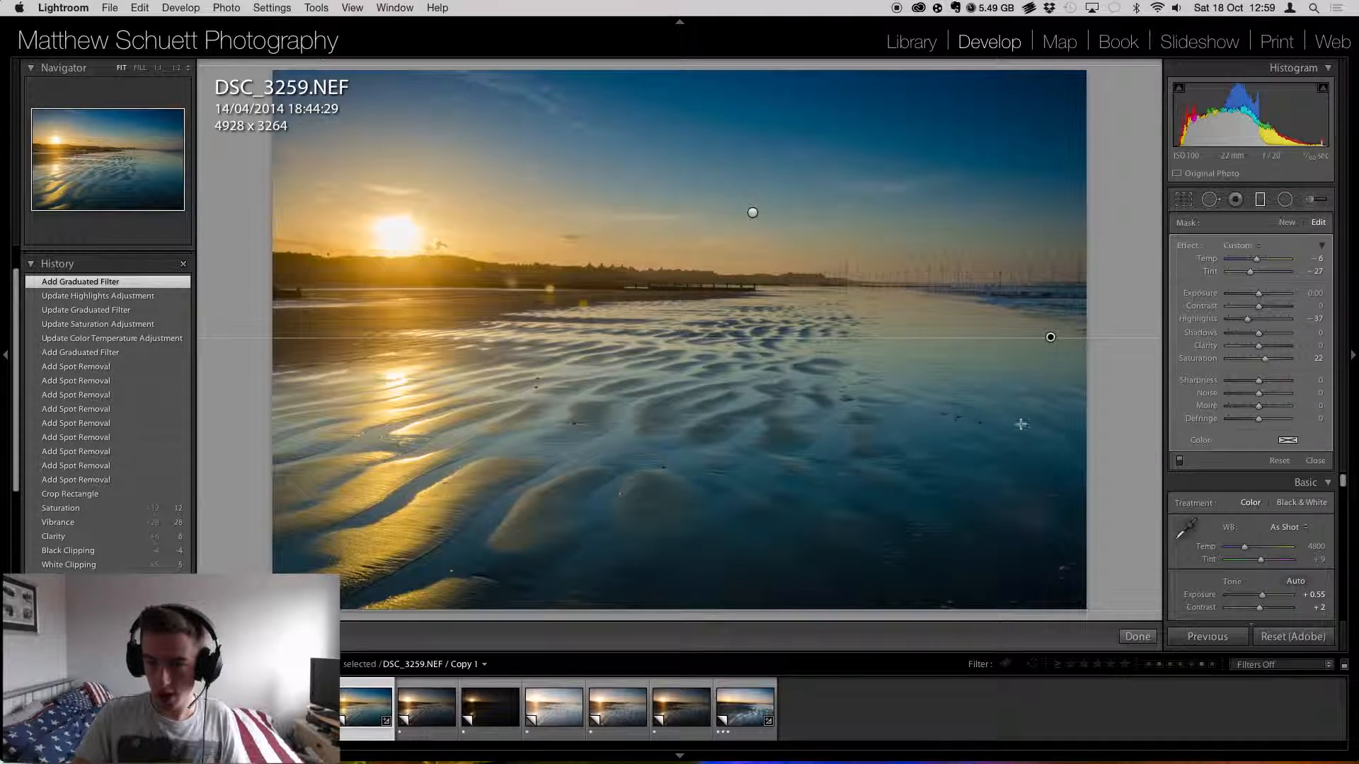
pyautogui.moveTo(658, 305); pyautogui.dragTo(675, 372)
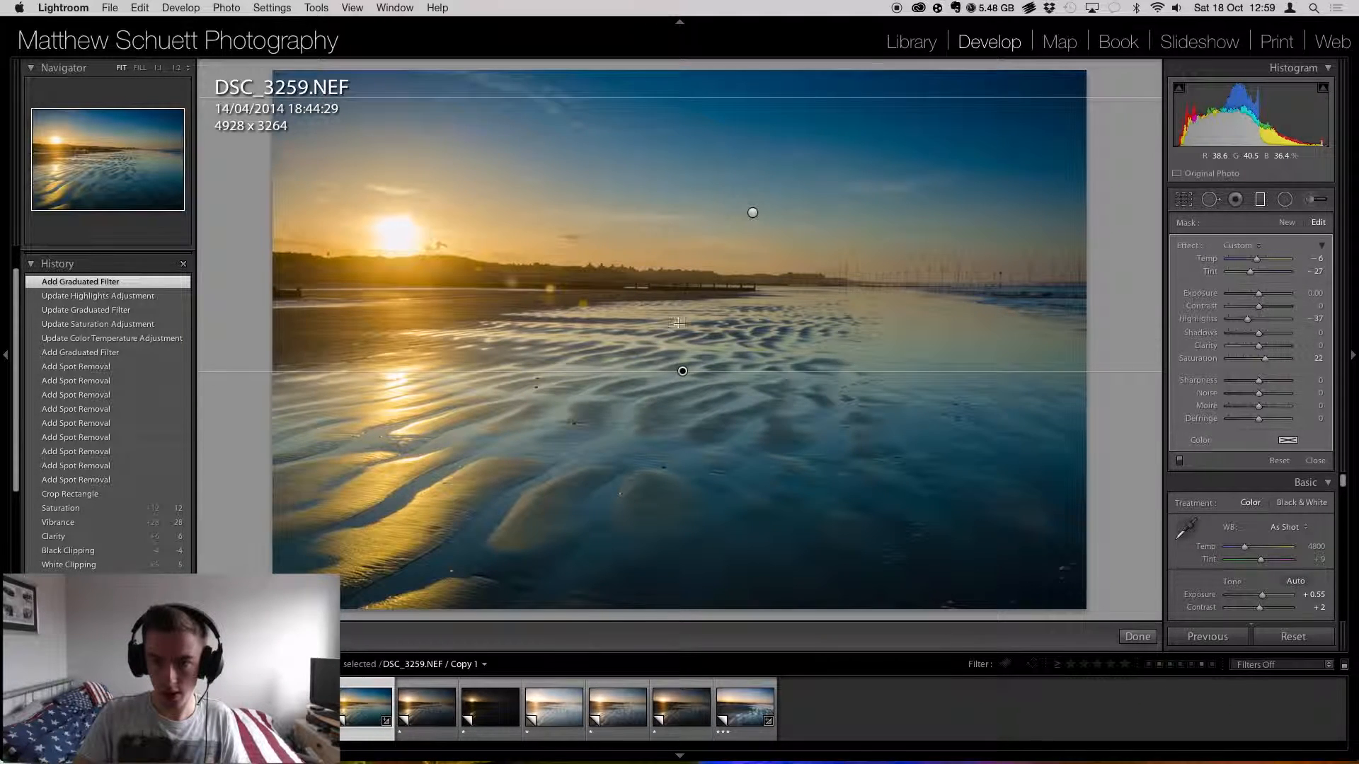
pyautogui.moveTo(649, 97); pyautogui.dragTo(654, 371)
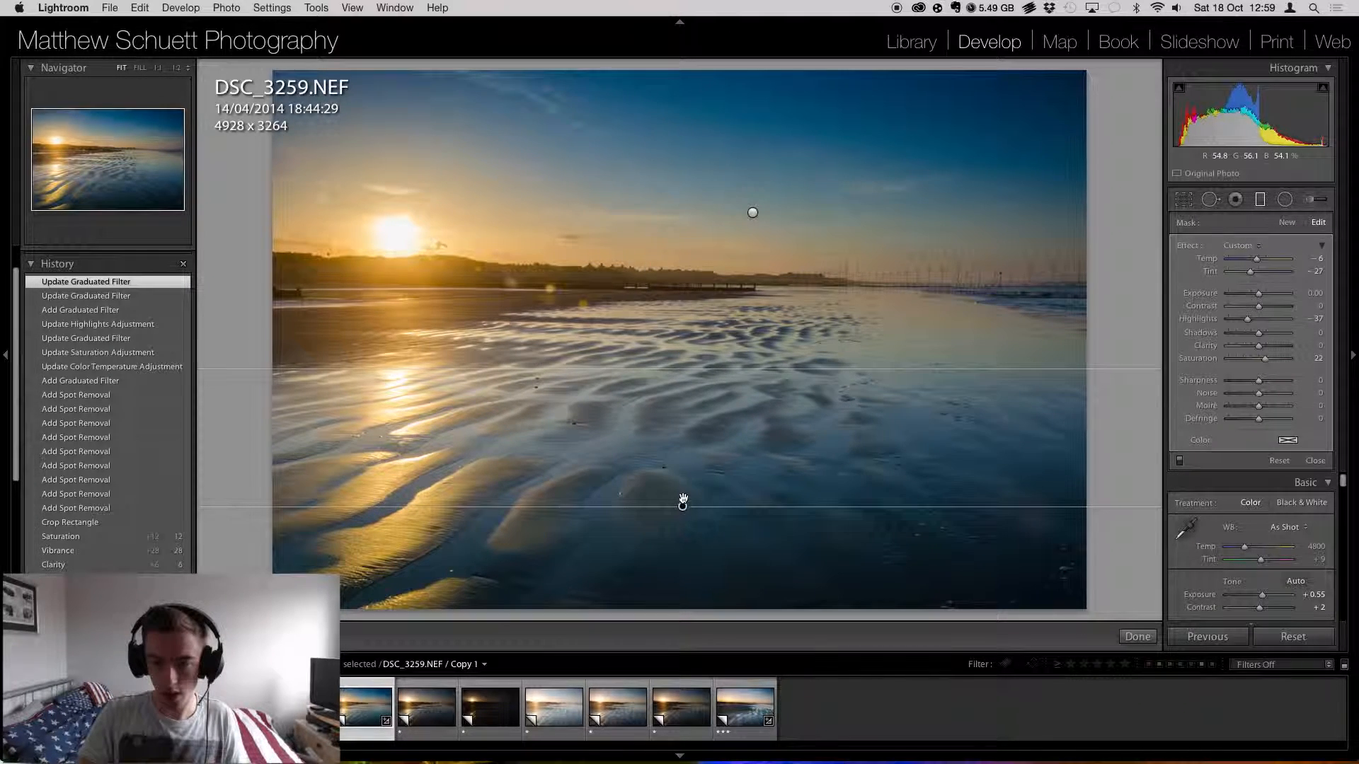
pyautogui.moveTo(684, 452); pyautogui.dragTo(680, 478)
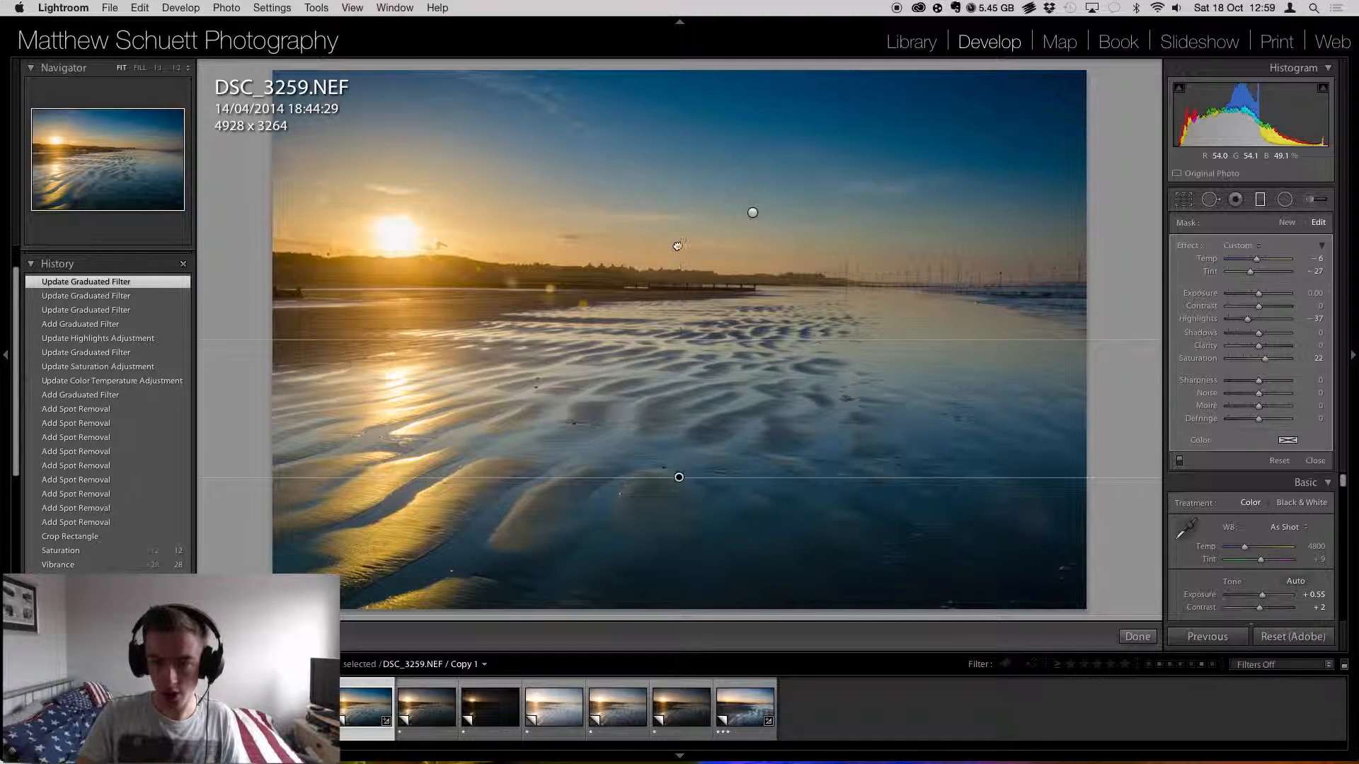
pyautogui.moveTo(679, 229); pyautogui.dragTo(679, 214)
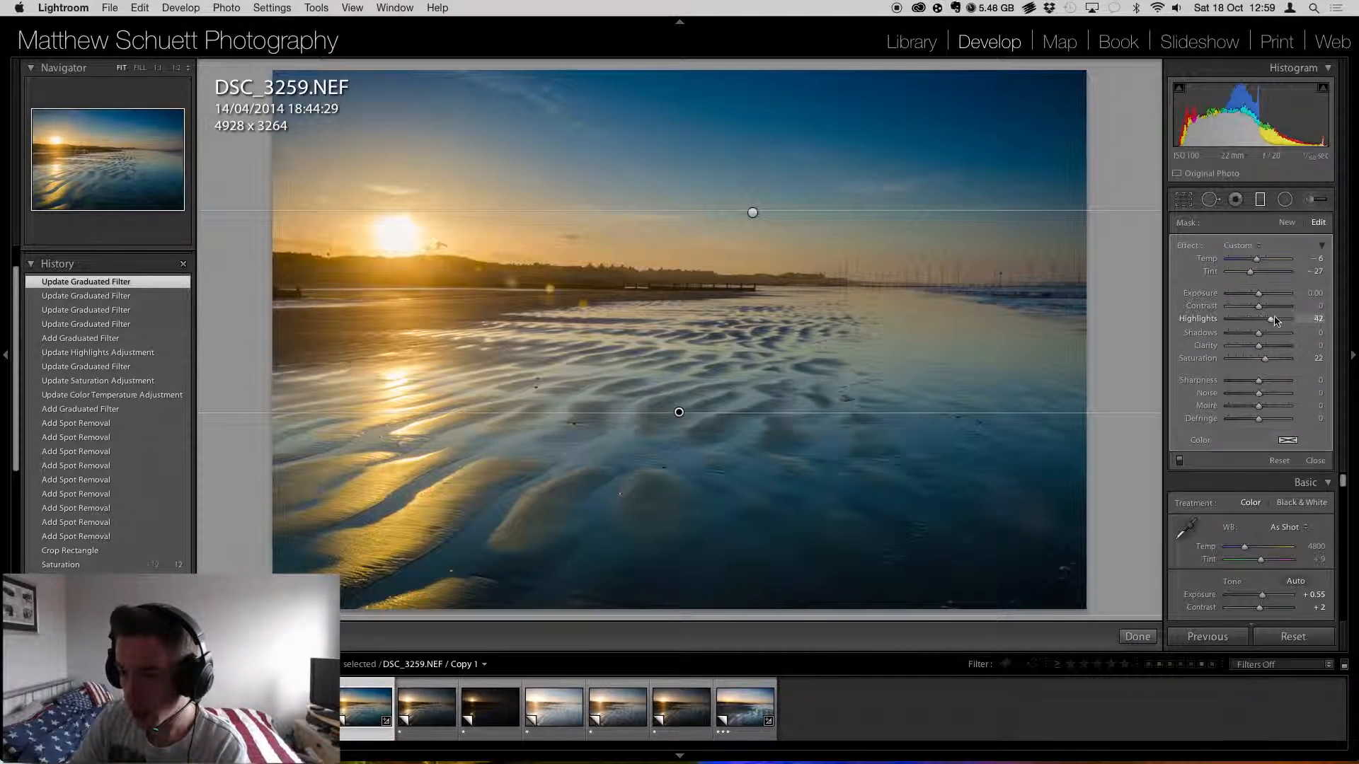
# - Set the foreground filter to Temp −17, Exposure 0.37, Highlights 2, Shadows 100, Clarity 24 and Saturation 67
pyautogui.moveTo(1266, 323)
pyautogui.mouseDown()
pyautogui.moveTo(1301, 326)
pyautogui.moveTo(1267, 297)
pyautogui.moveTo(1262, 312)
pyautogui.mouseUp()
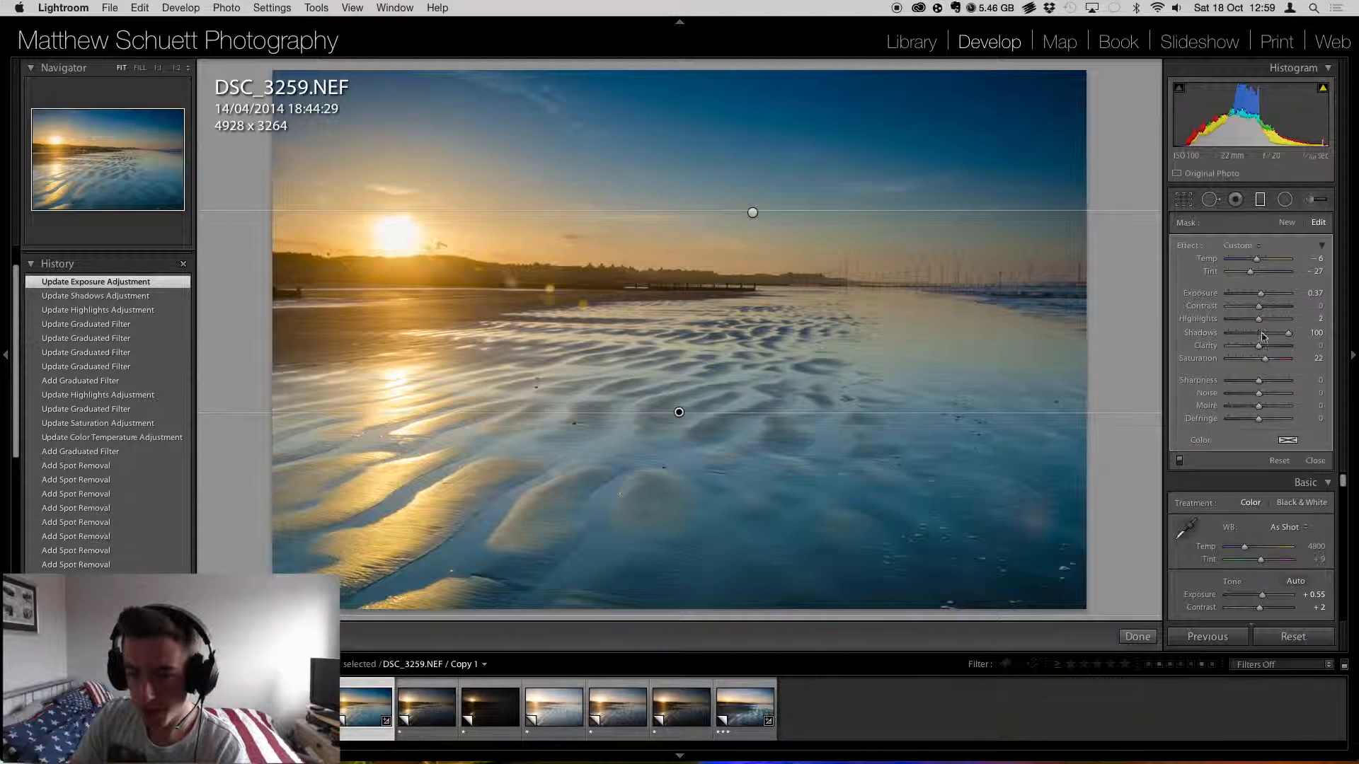
pyautogui.moveTo(1265, 358); pyautogui.dragTo(1271, 358)
pyautogui.moveTo(1258, 259); pyautogui.dragTo(1252, 259)
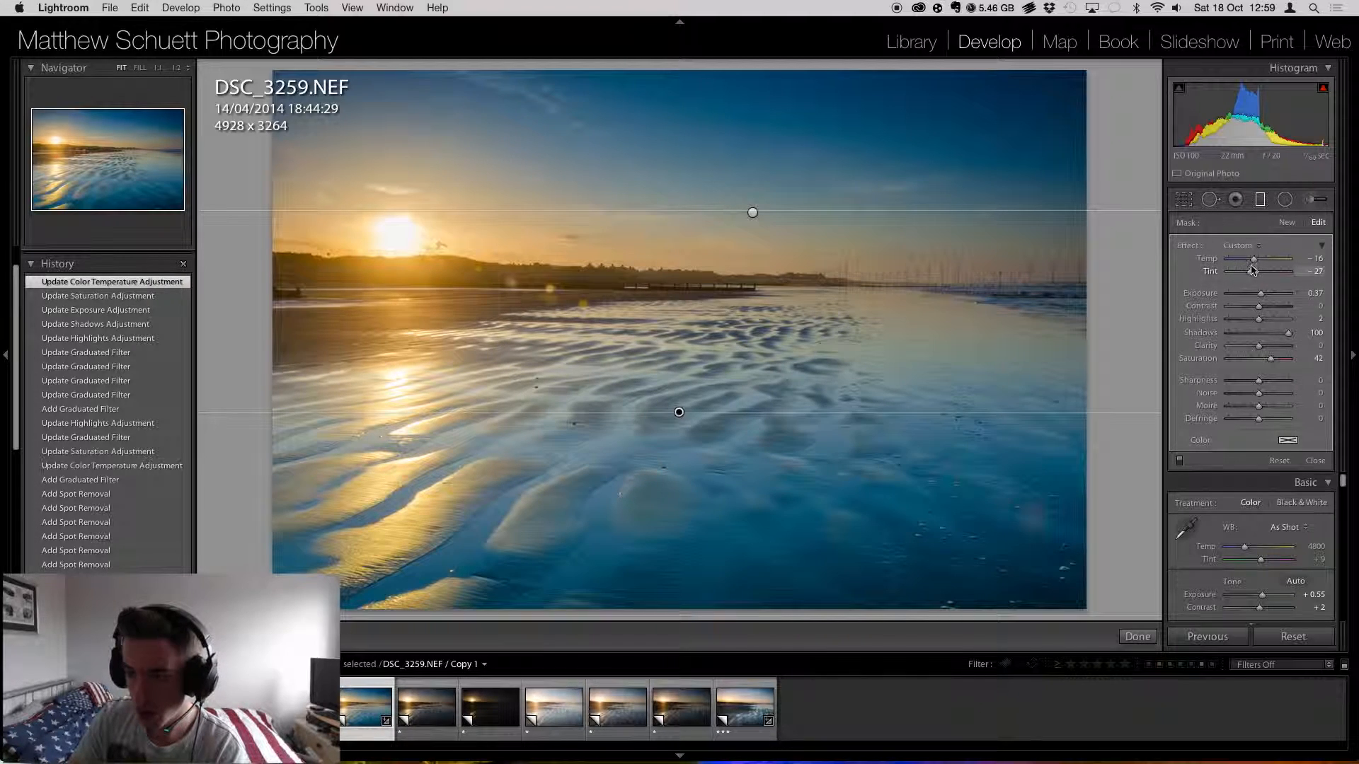
pyautogui.moveTo(1271, 358); pyautogui.dragTo(1278, 359)
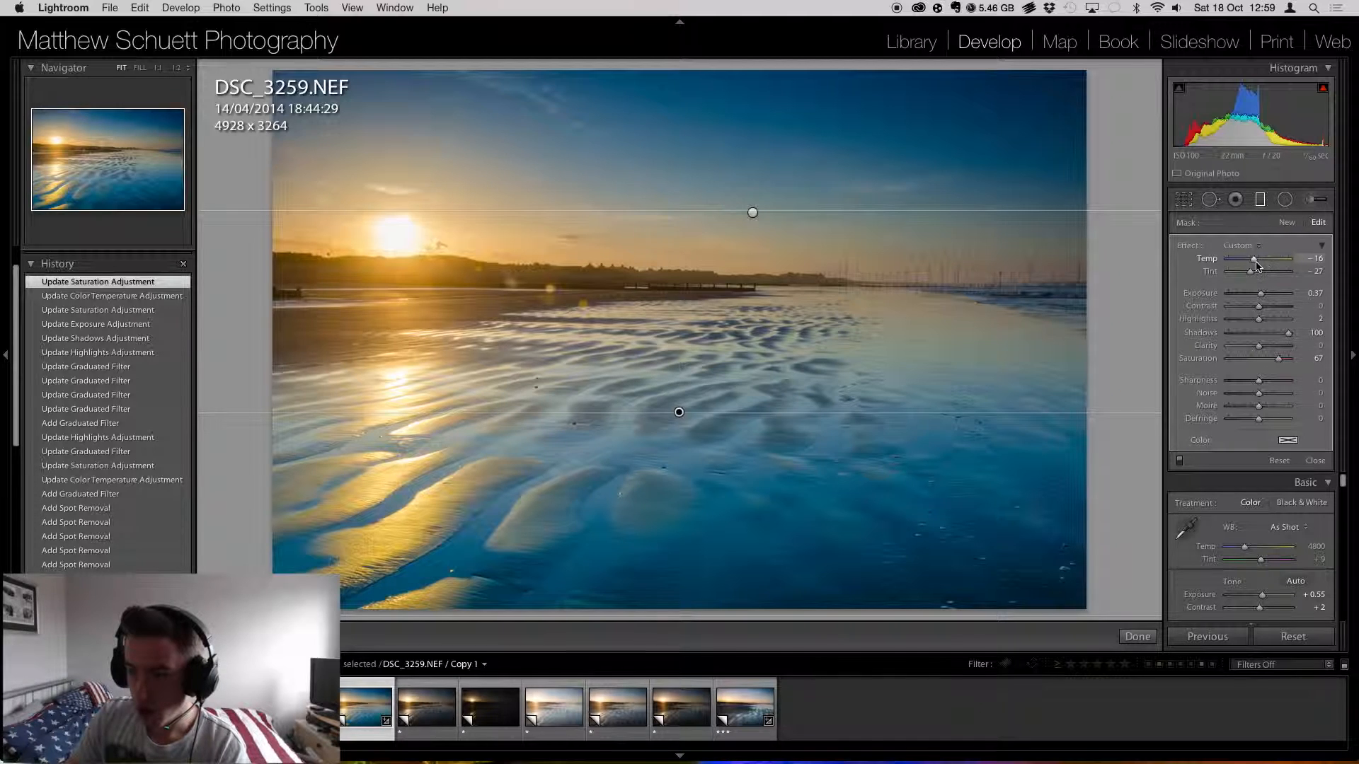
pyautogui.moveTo(1256, 264); pyautogui.dragTo(1254, 266)
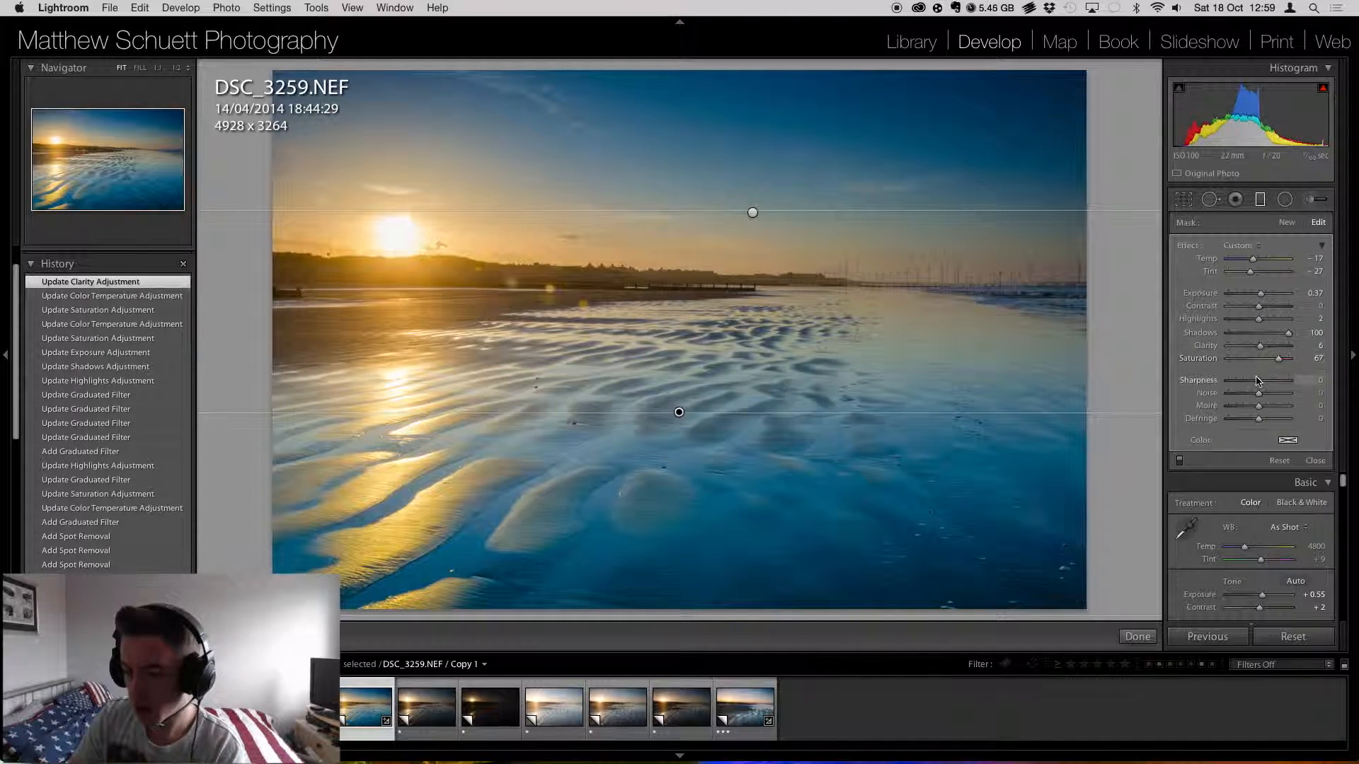
pyautogui.moveTo(1260, 346)
pyautogui.mouseDown()
pyautogui.moveTo(1311, 355)
pyautogui.moveTo(1266, 347)
pyautogui.mouseUp()
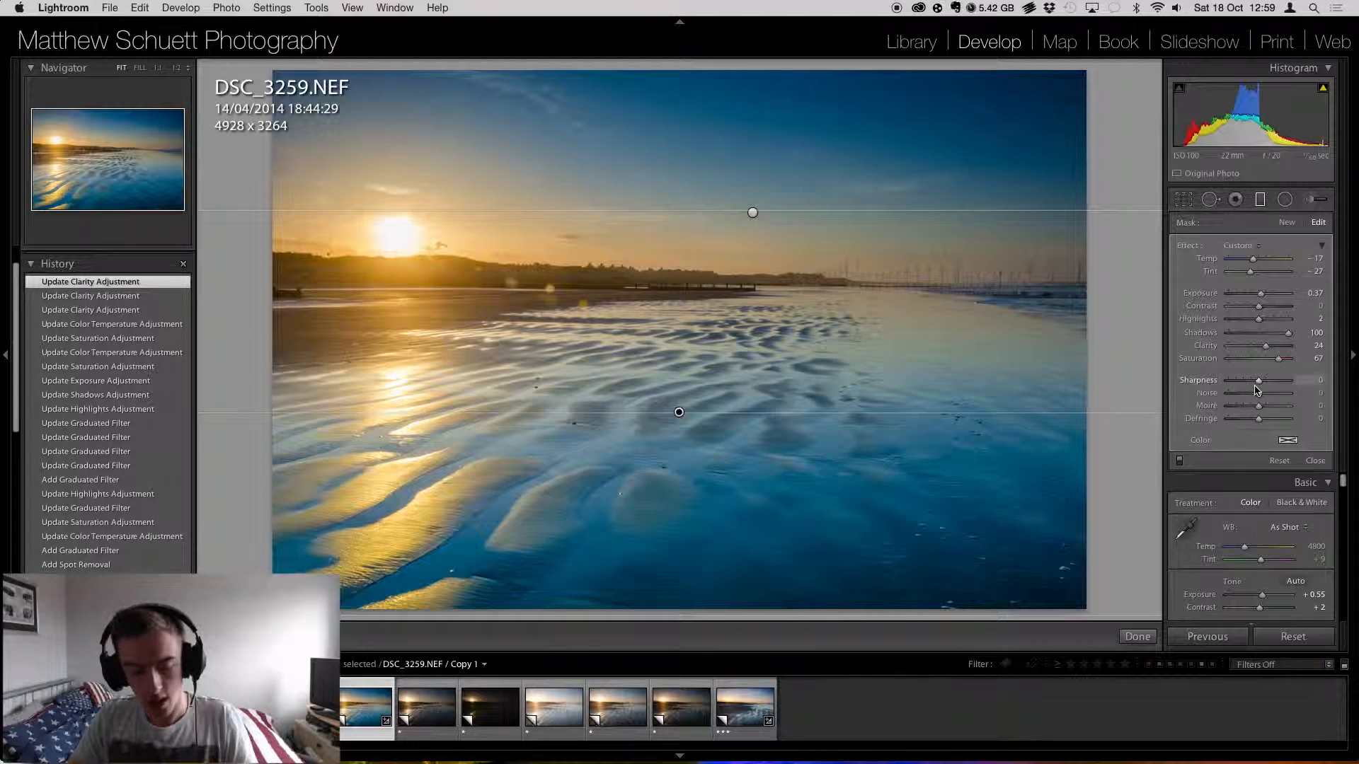
# - Close the graduated filter and compare the edited photo with its before version
pyautogui.press('m')
pyautogui.press('\\')
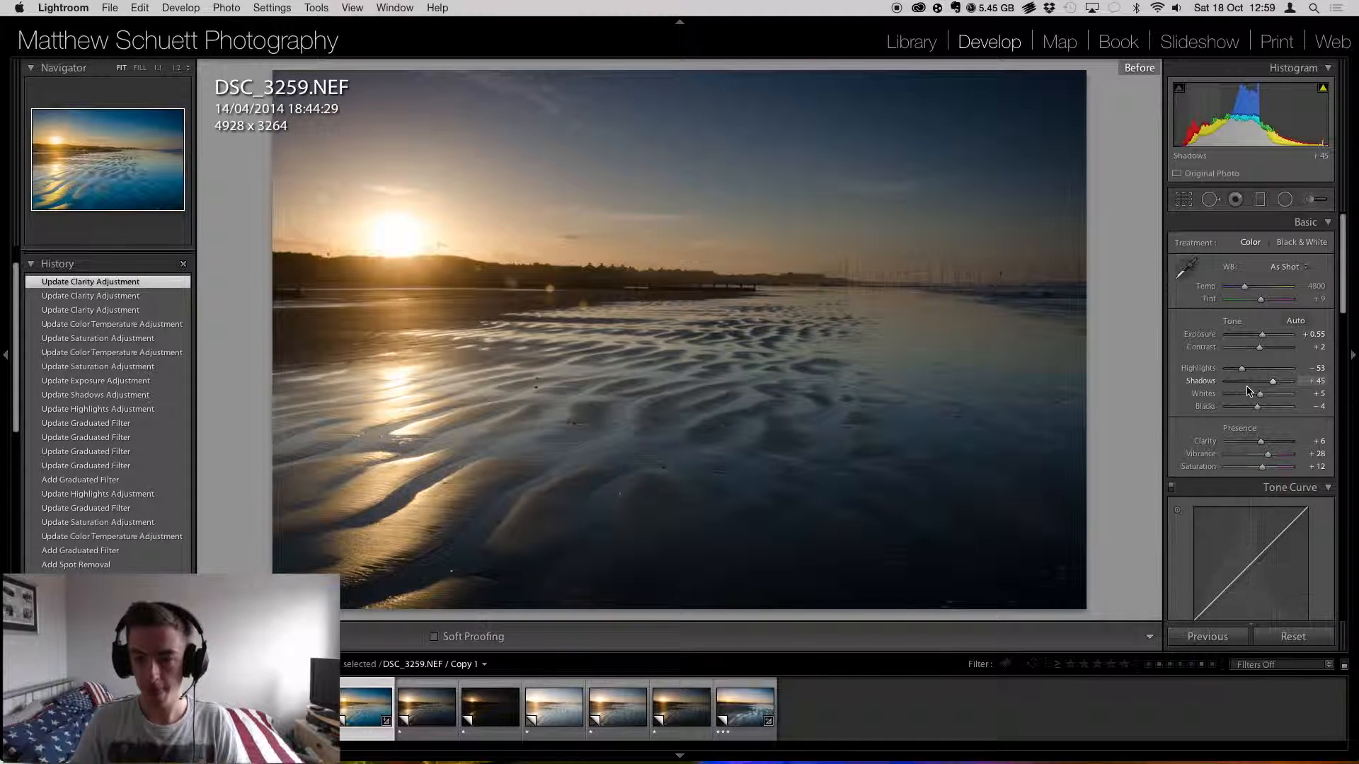
pyautogui.press('\\')
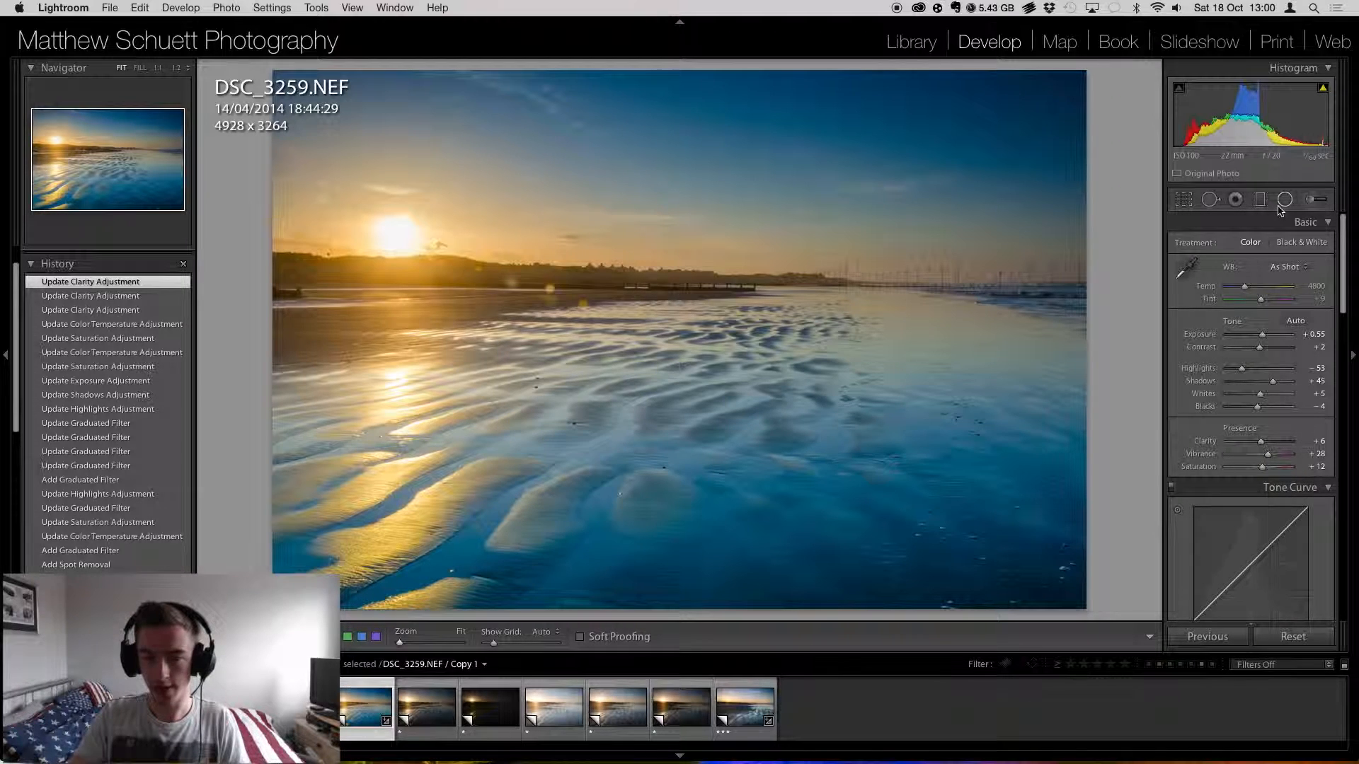
# - Try painting an Adjustment Brush stroke across the sky above the horizon with Auto Mask on
pyautogui.click(1309, 201)
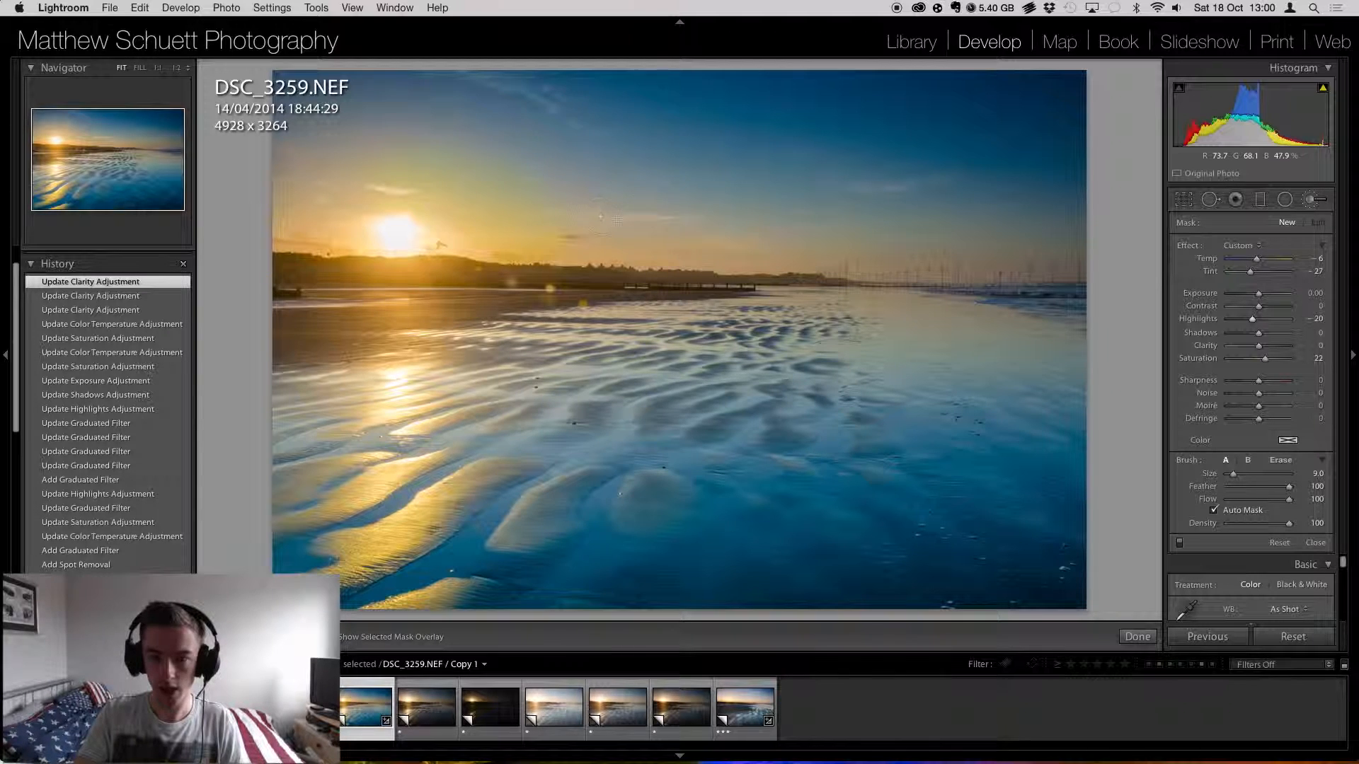
pyautogui.moveTo(846, 230); pyautogui.dragTo(910, 231)
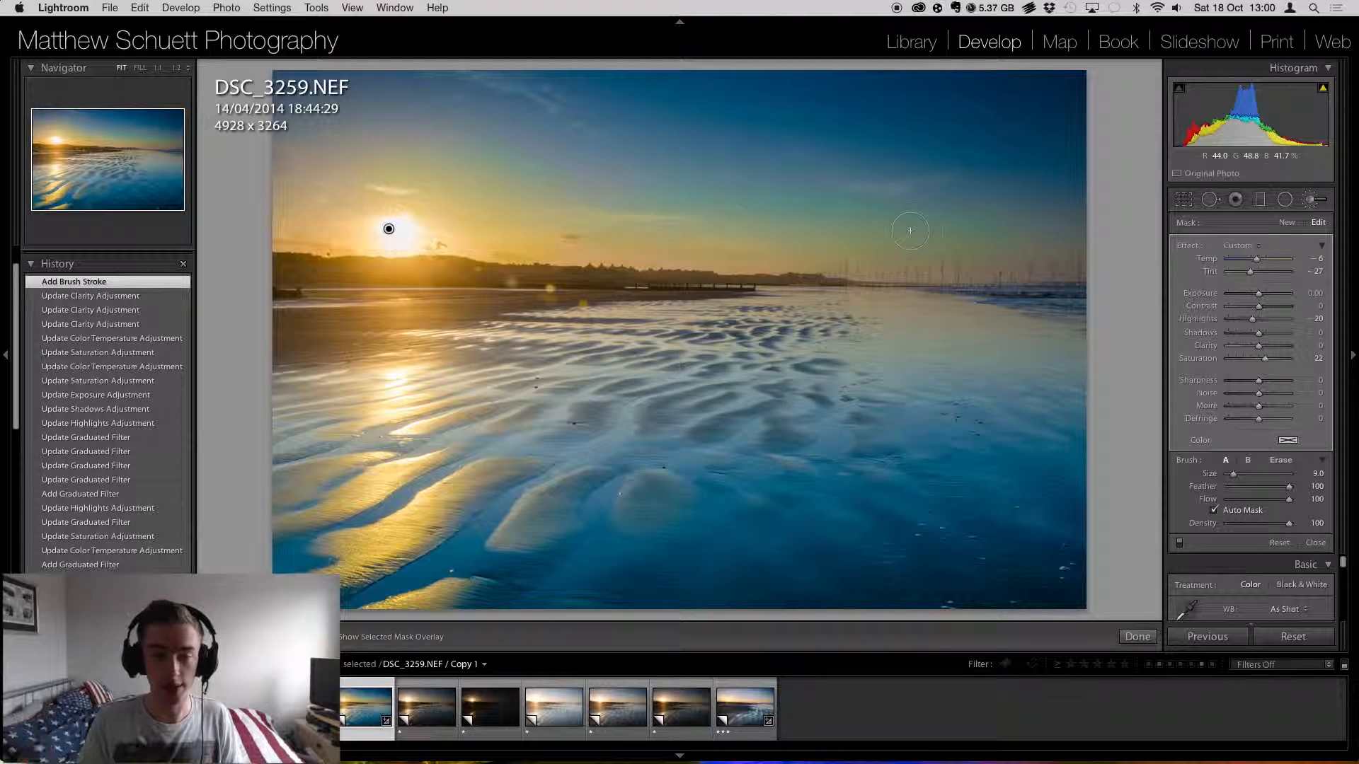
pyautogui.press('super+z')
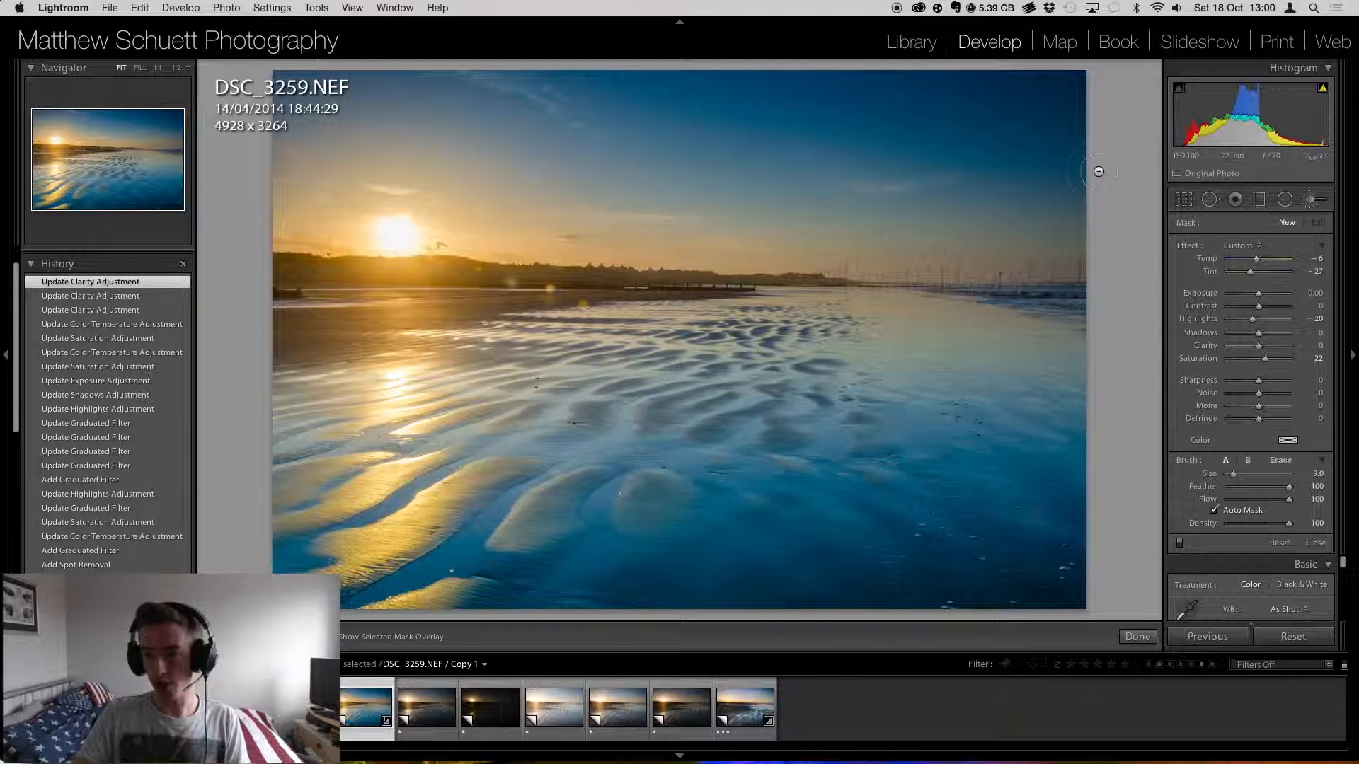
pyautogui.press('k')
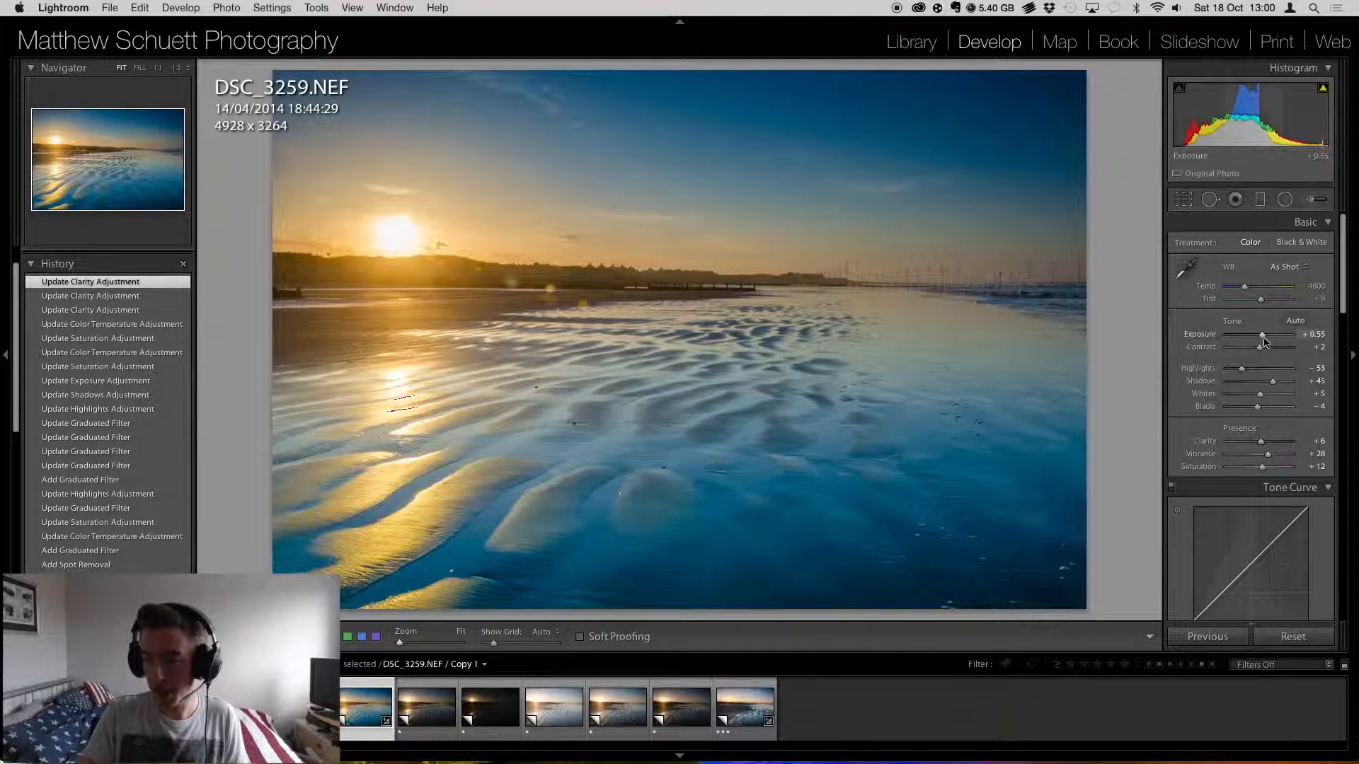
# - Try different overall Exposure values, reset the slider to 0 and raise Exposure to about +0.90
pyautogui.press('alt')
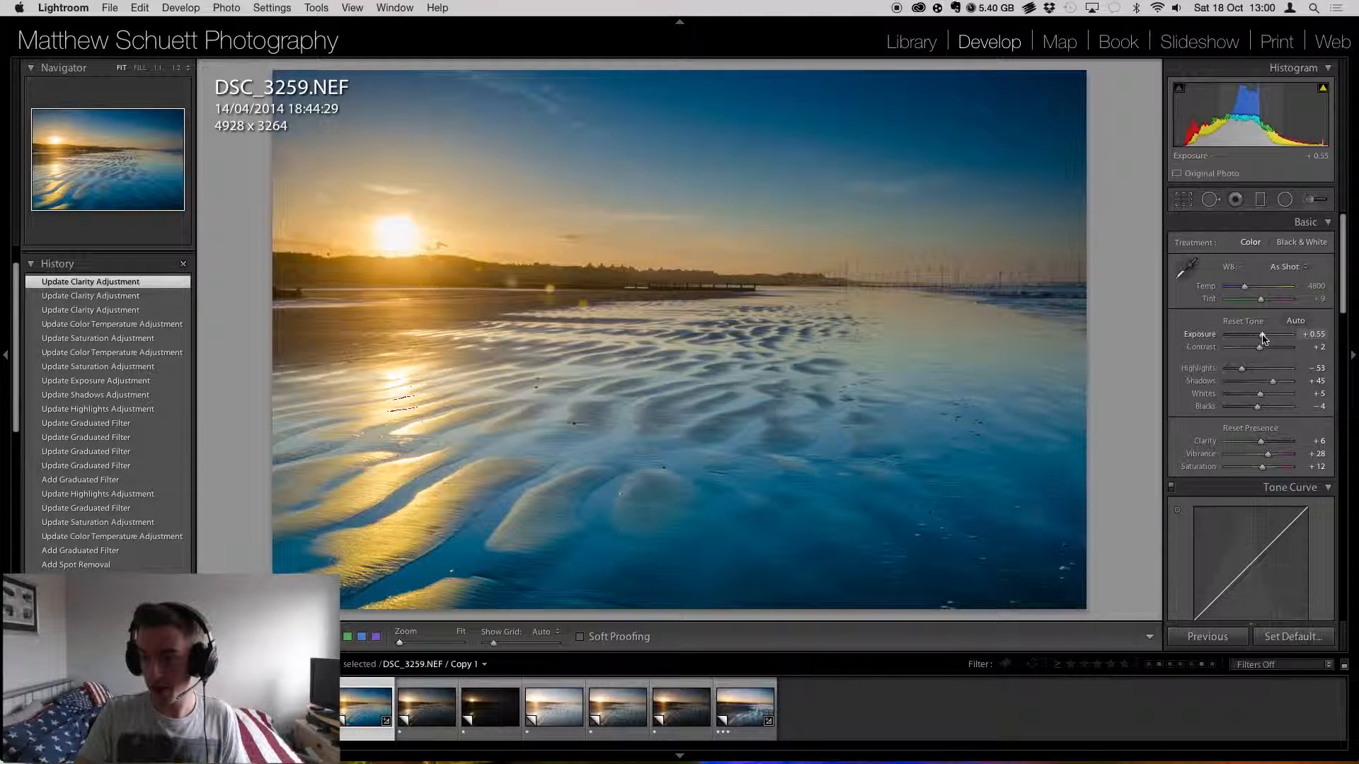
pyautogui.moveTo(1264, 339); pyautogui.dragTo(1298, 337)
pyautogui.moveTo(1268, 338); pyautogui.dragTo(1264, 339)
pyautogui.doubleClick(1265, 337)
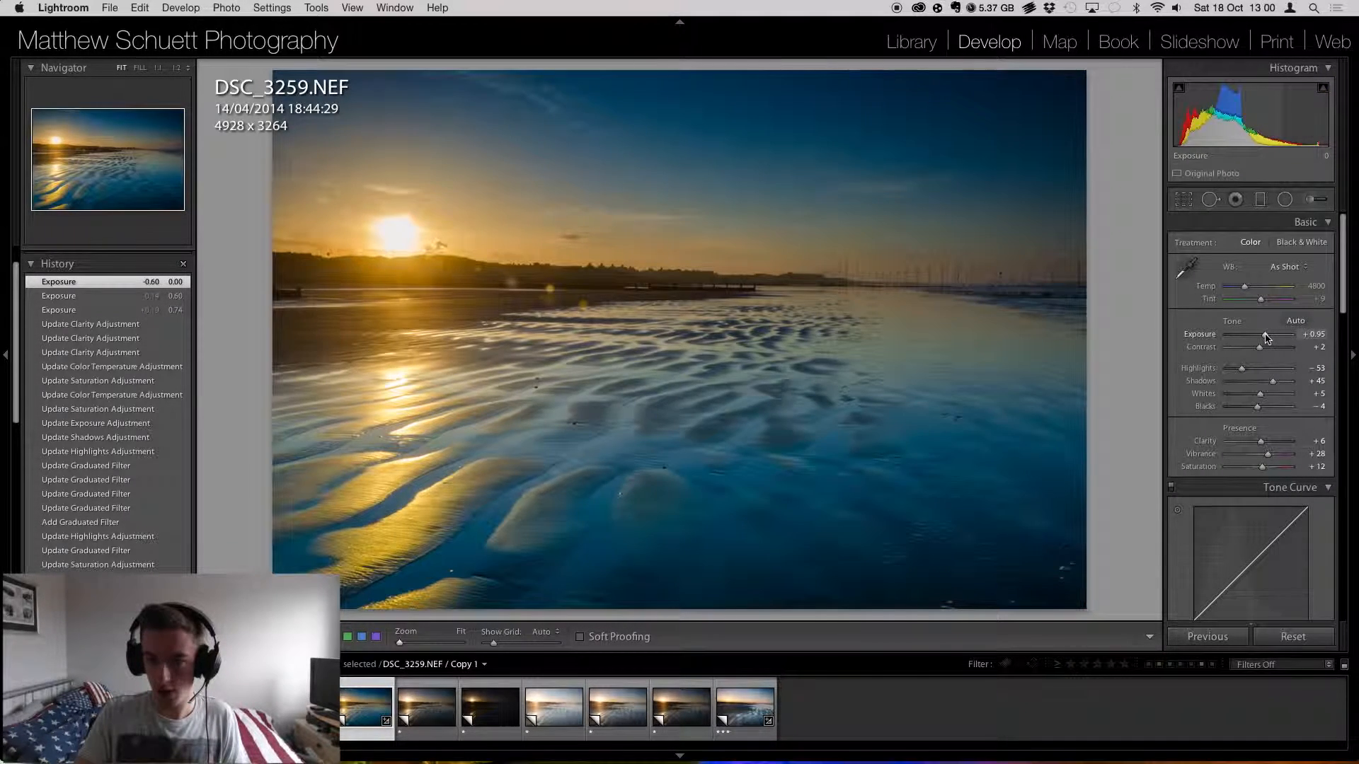
pyautogui.moveTo(1259, 335); pyautogui.dragTo(1265, 339)
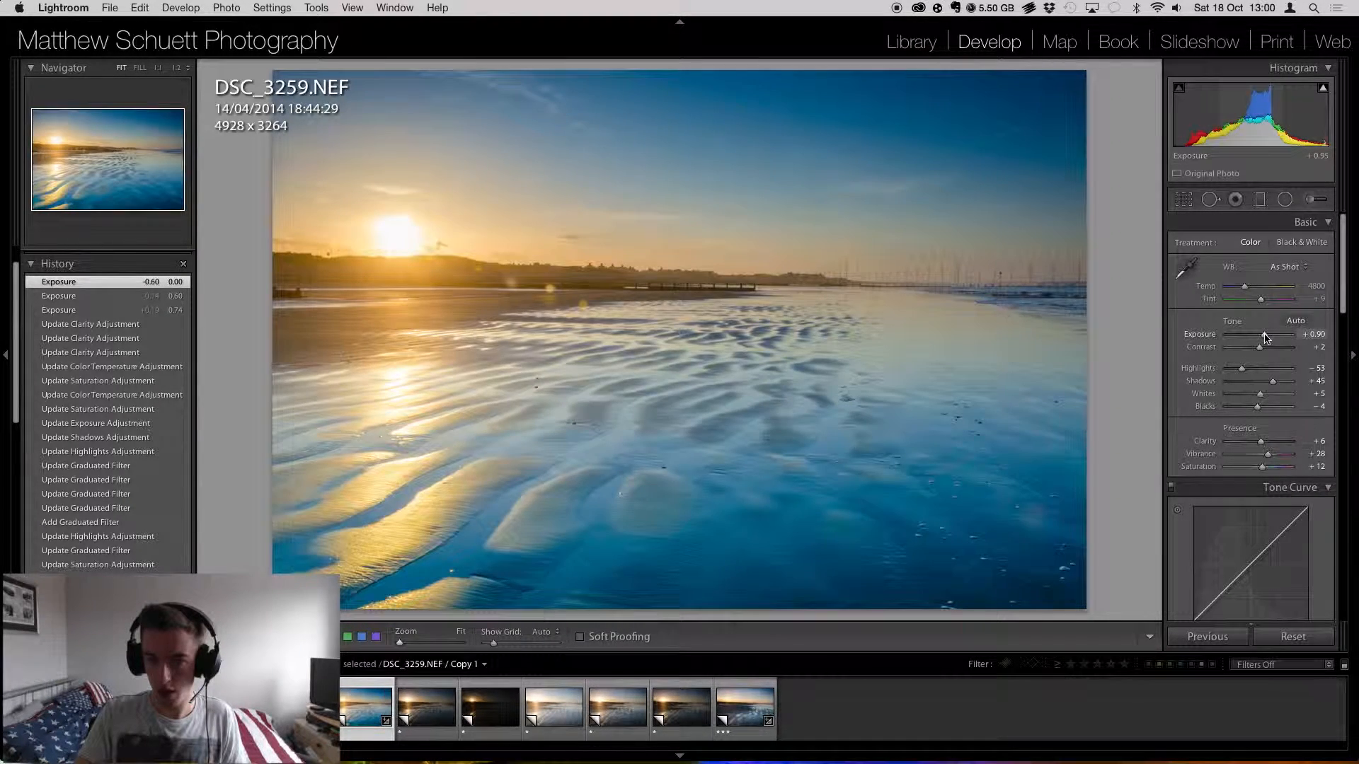